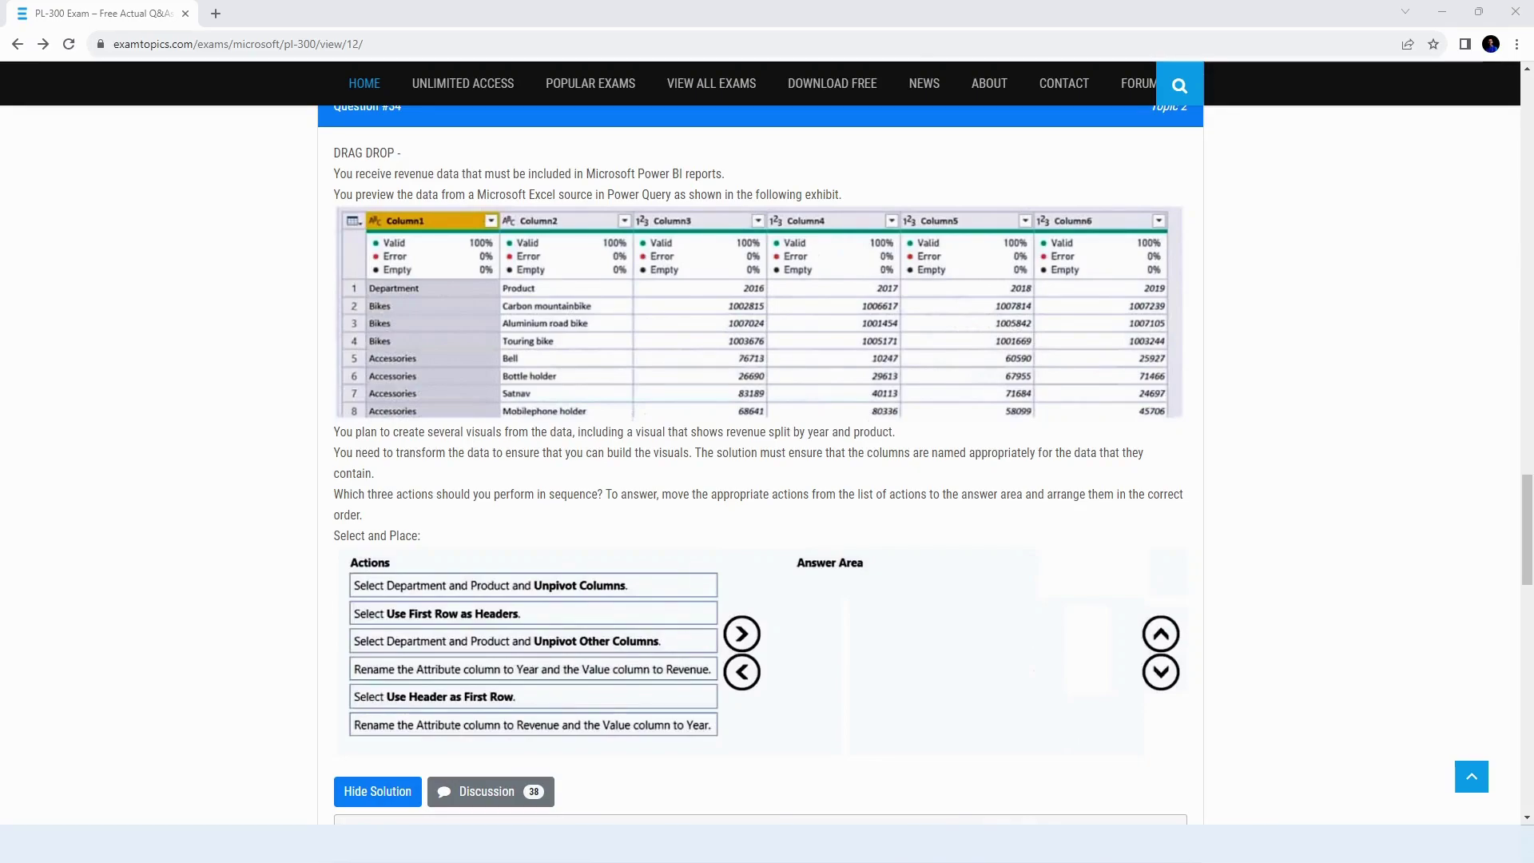
# Step: Switch to the Power Query Editor, maximize its window and compare the Sheet1 data with the revenue exam question in the browser
pyautogui.hotkey('alt', 'Tab')
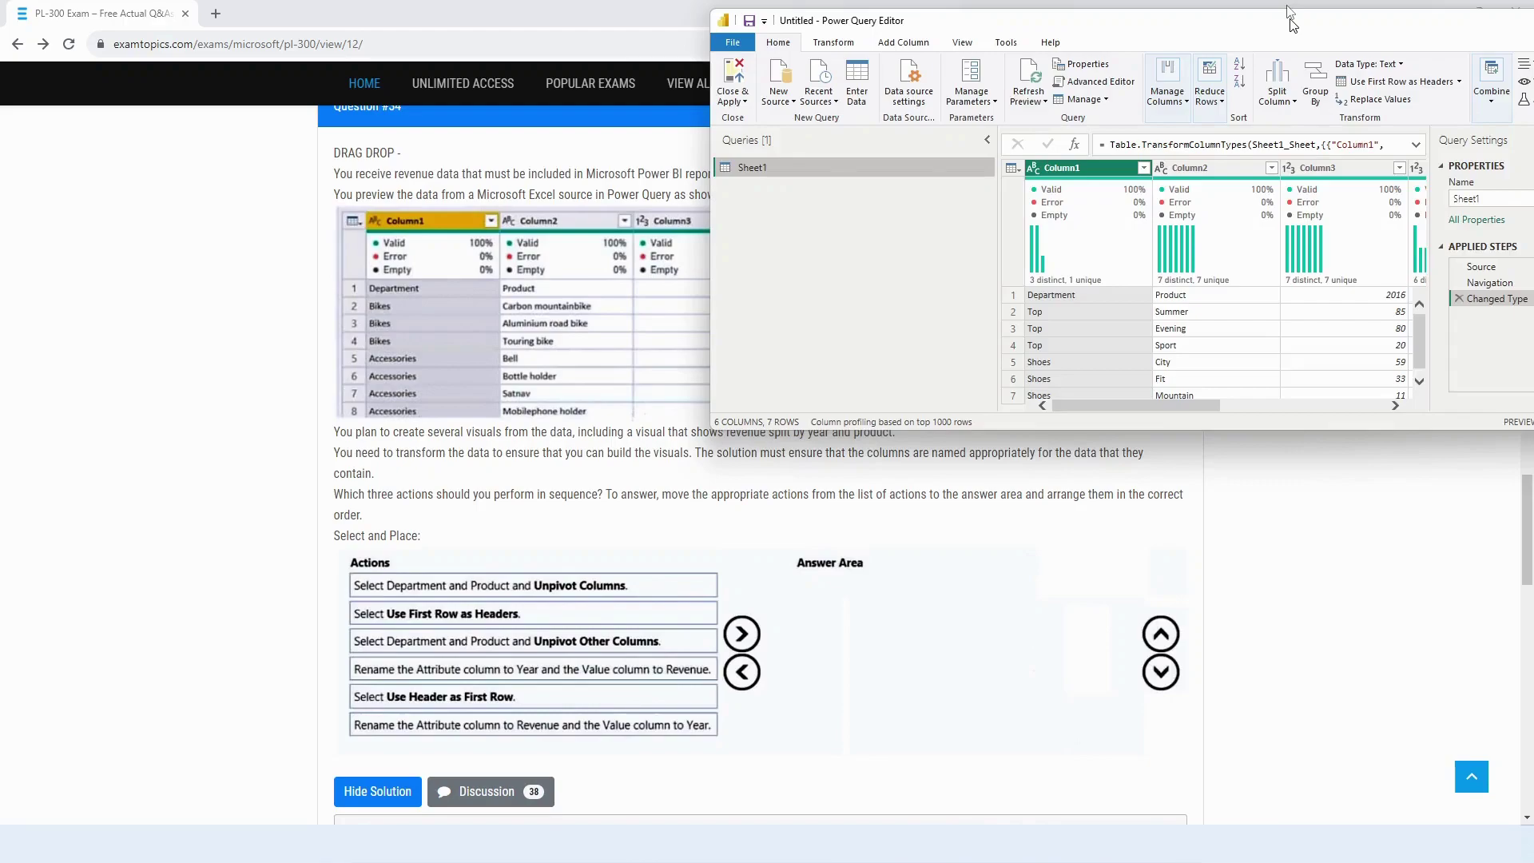
pyautogui.doubleClick(1292, 23)
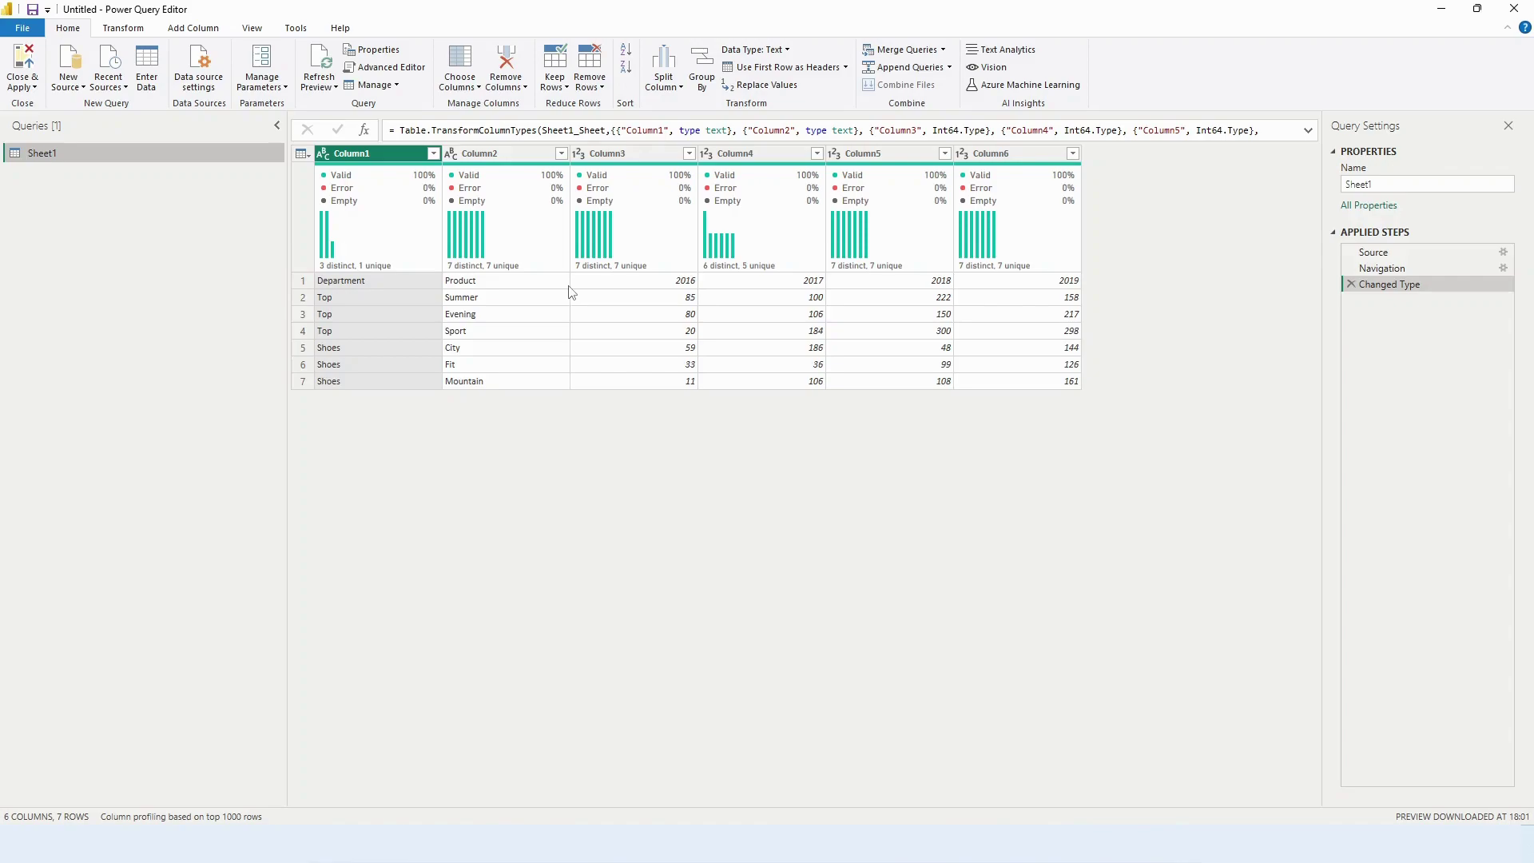
pyautogui.click(1451, 12)
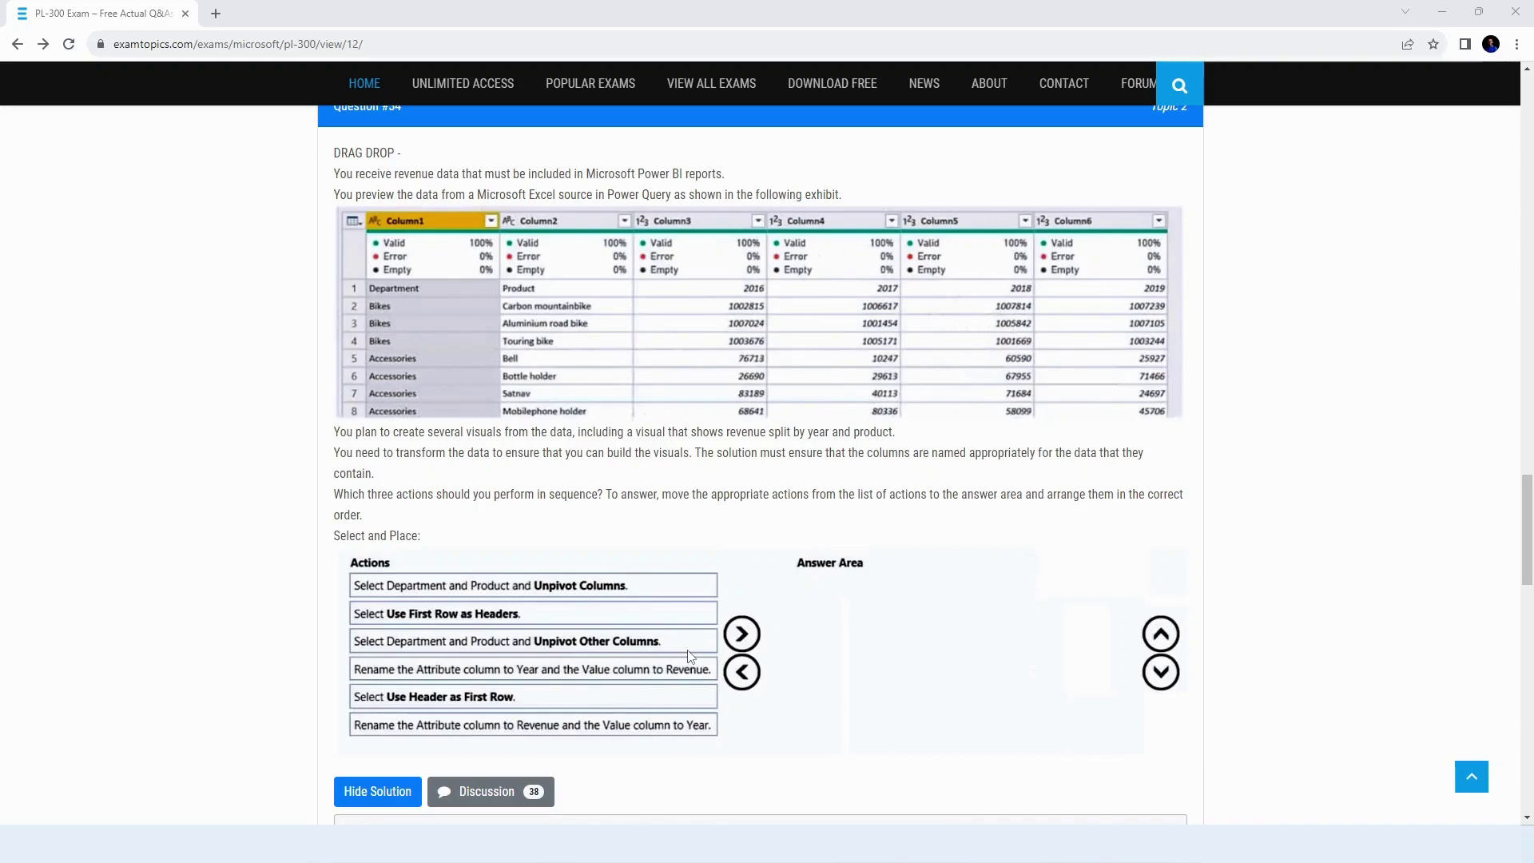
pyautogui.click(1434, 20)
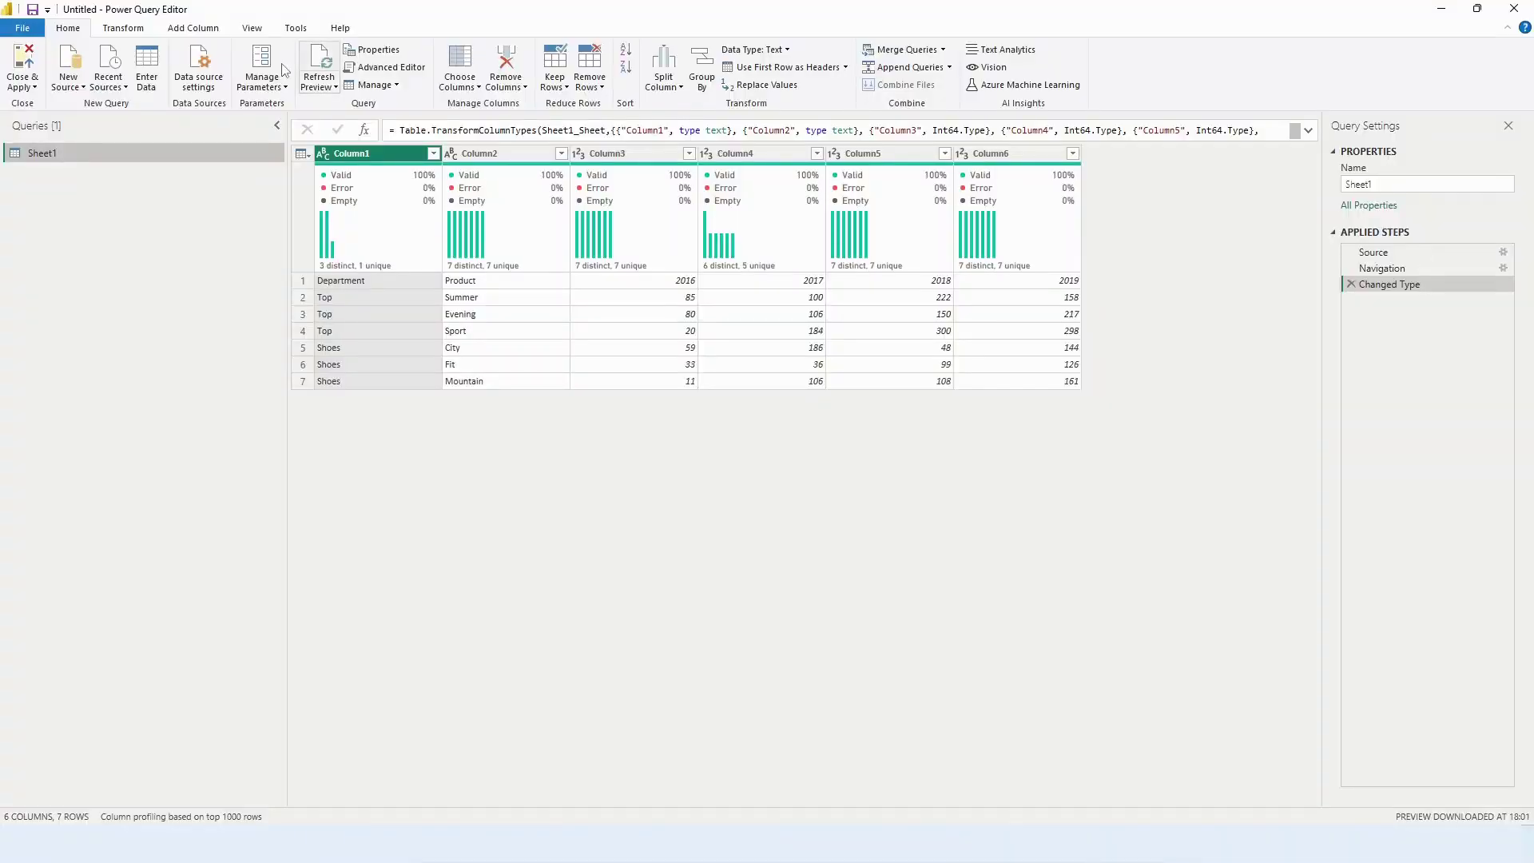
# Step: Try unpivoting Column1 and Column2 of Sheet1, and remove the resulting unpivot step from the query
pyautogui.click(122, 30)
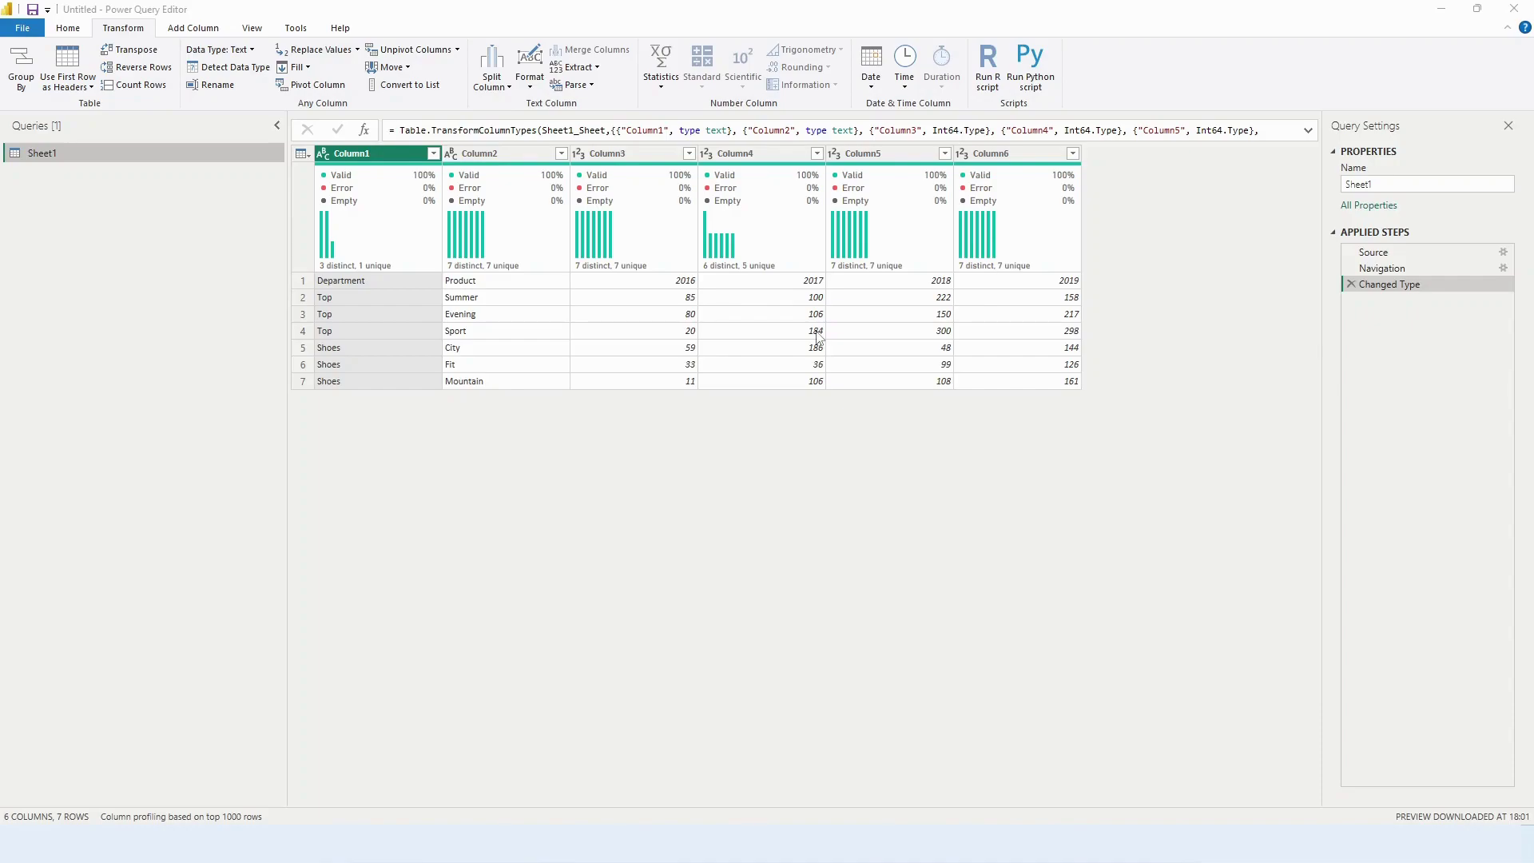
pyautogui.hotkey('alt', 'Tab')
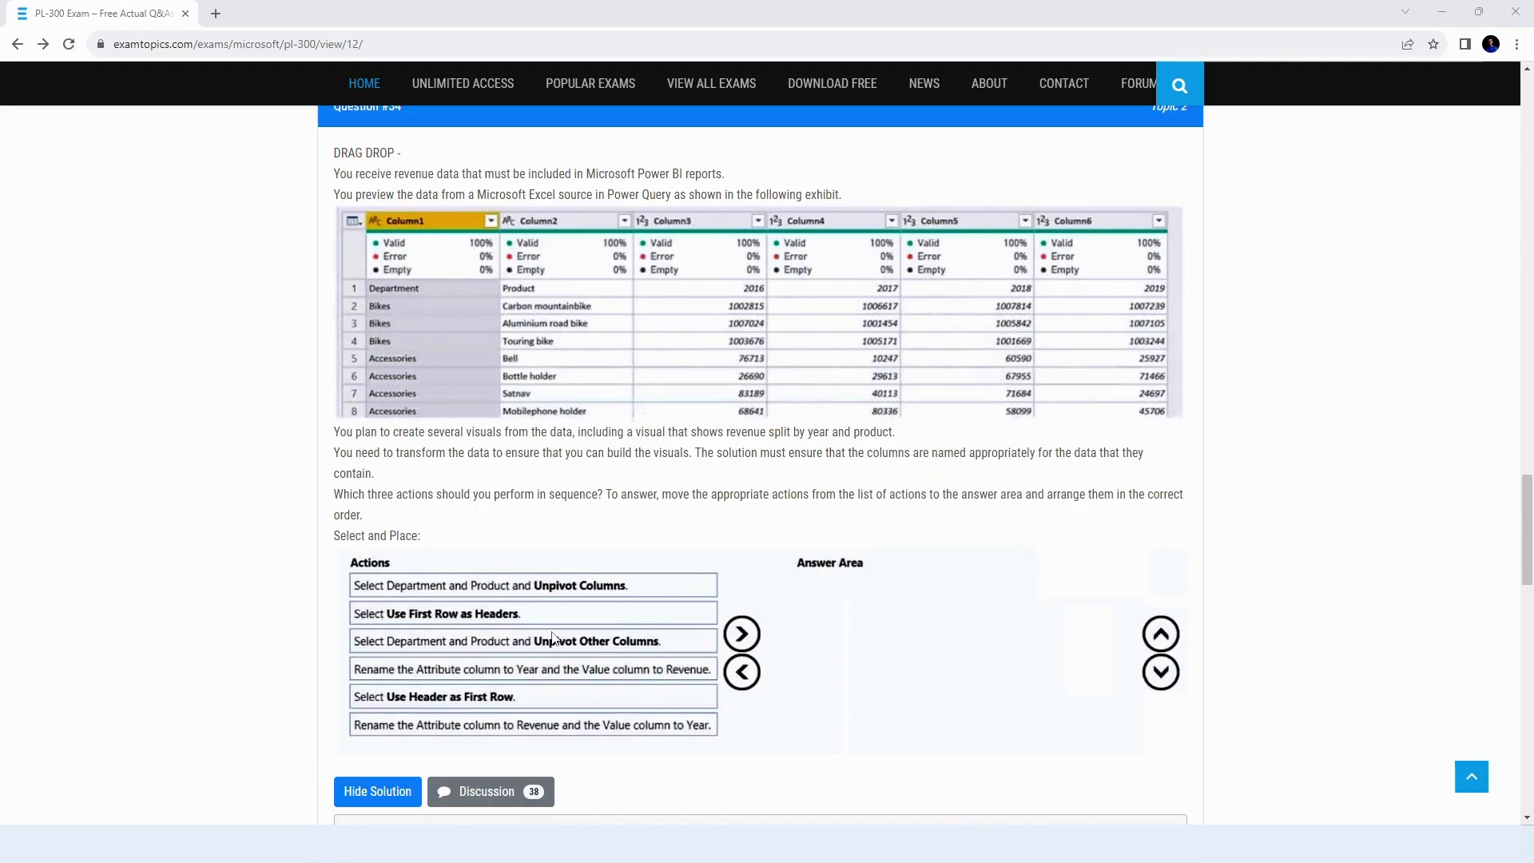
pyautogui.hotkey('alt', 'Tab')
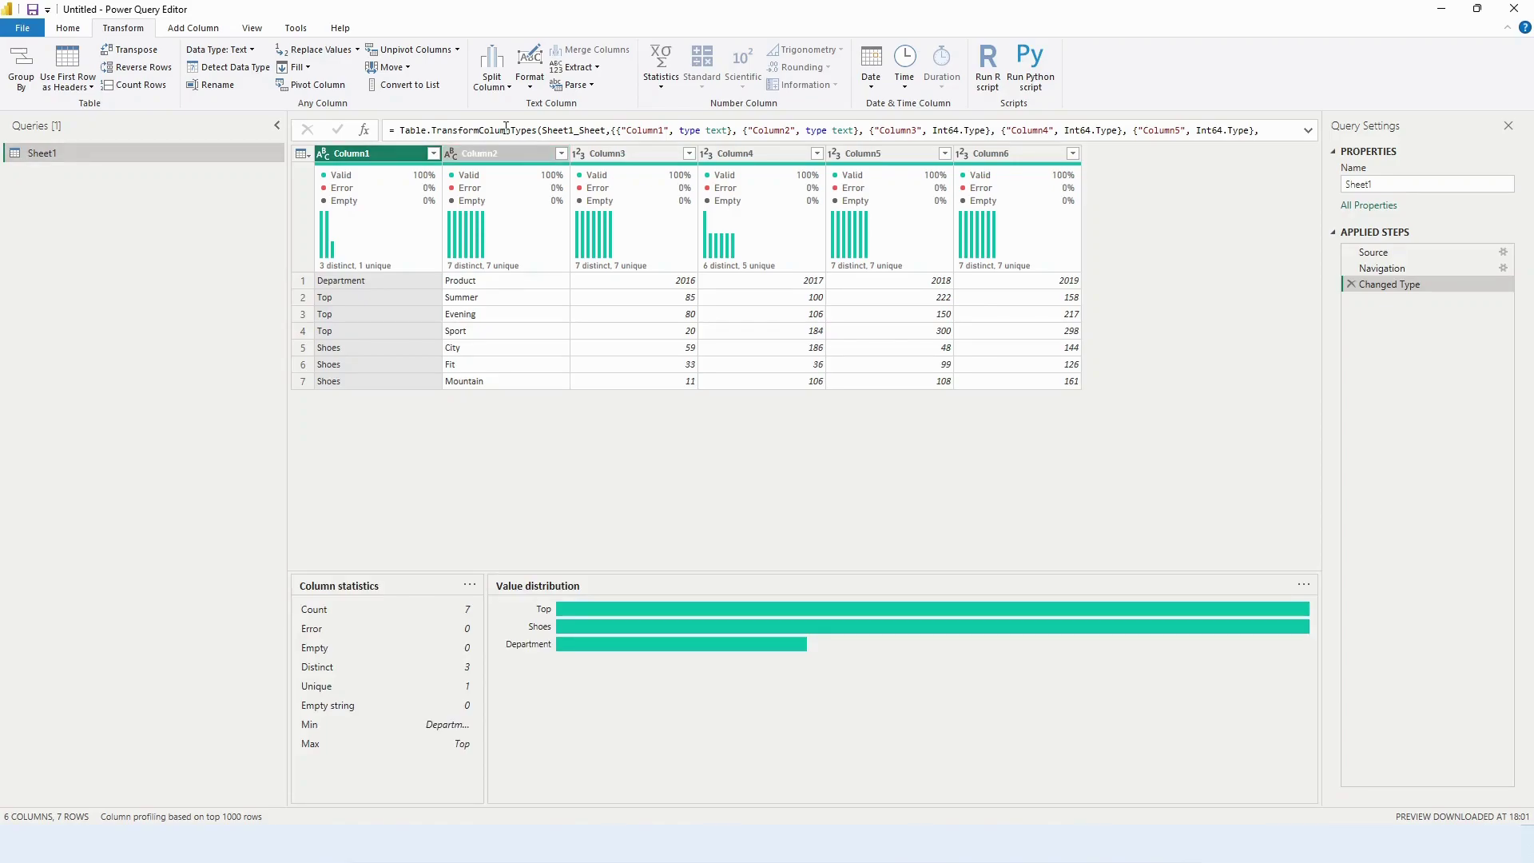
pyautogui.click(473, 152)
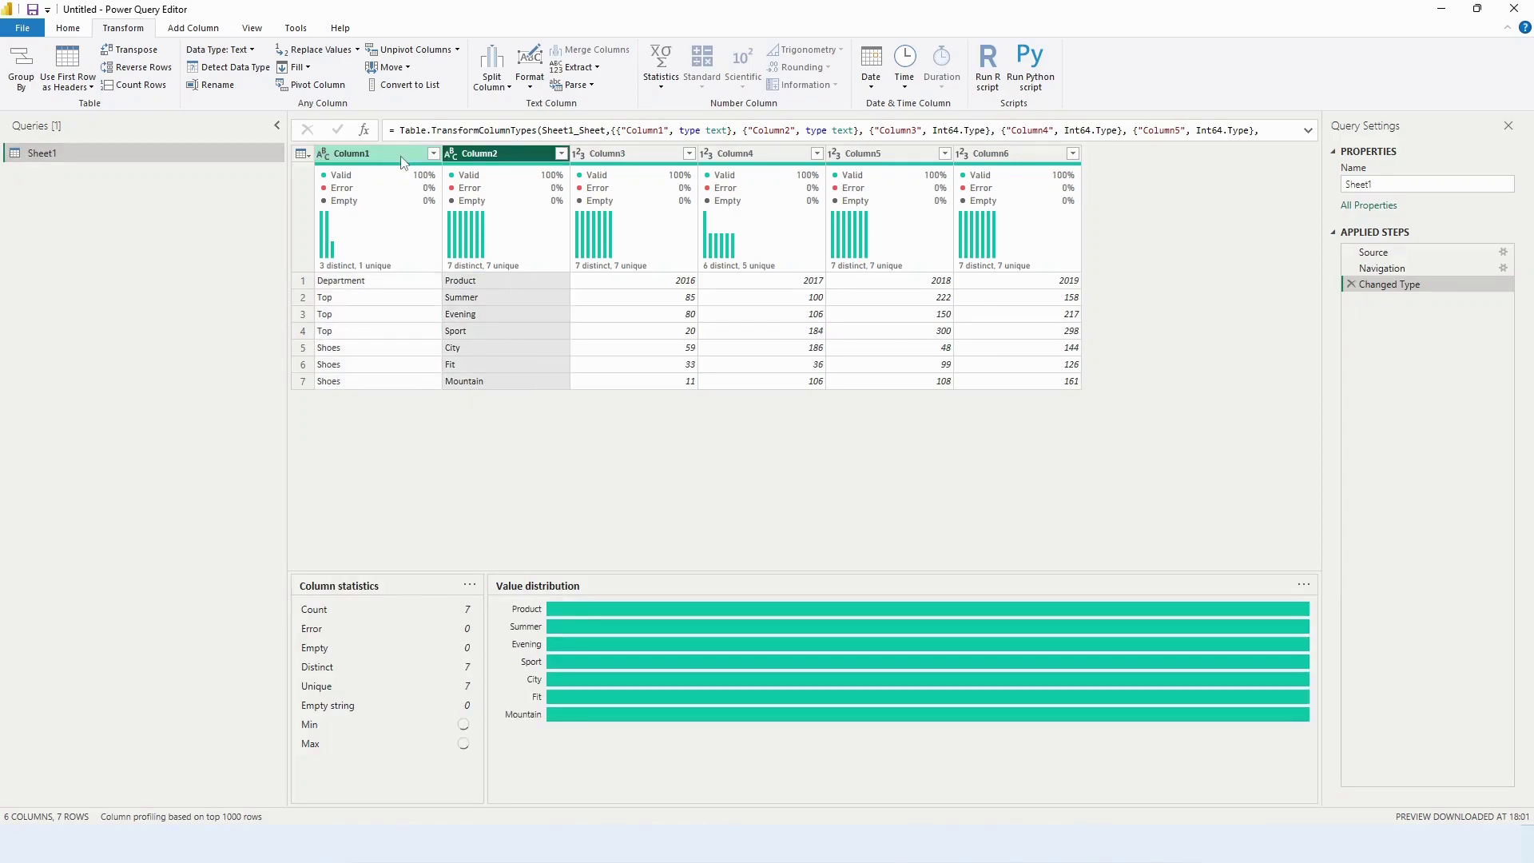
pyautogui.keyDown('ctrl'); pyautogui.click(402, 158); pyautogui.keyUp('ctrl')
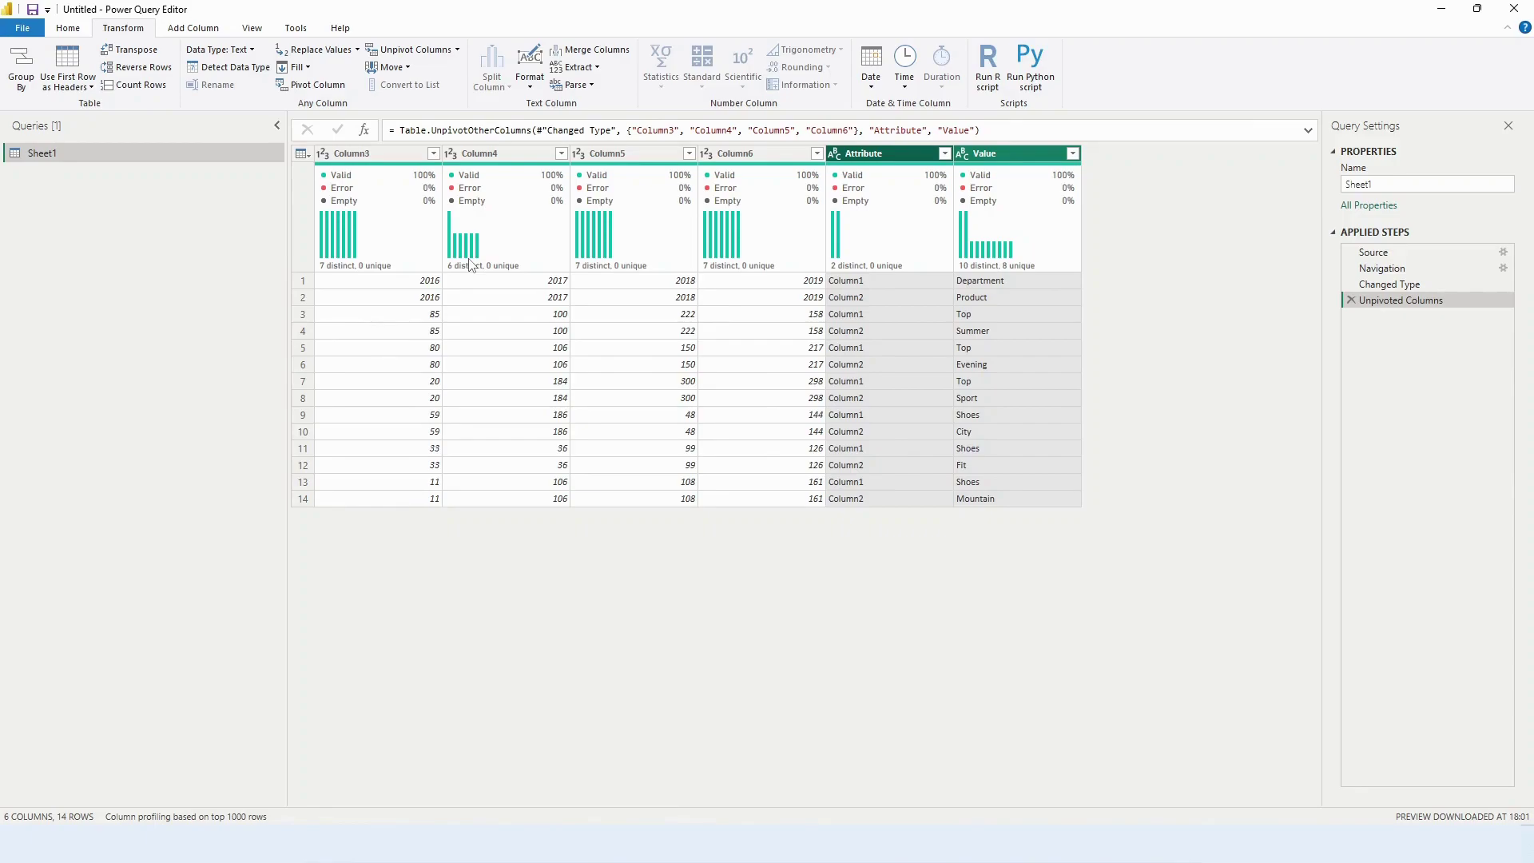
pyautogui.click(1350, 301)
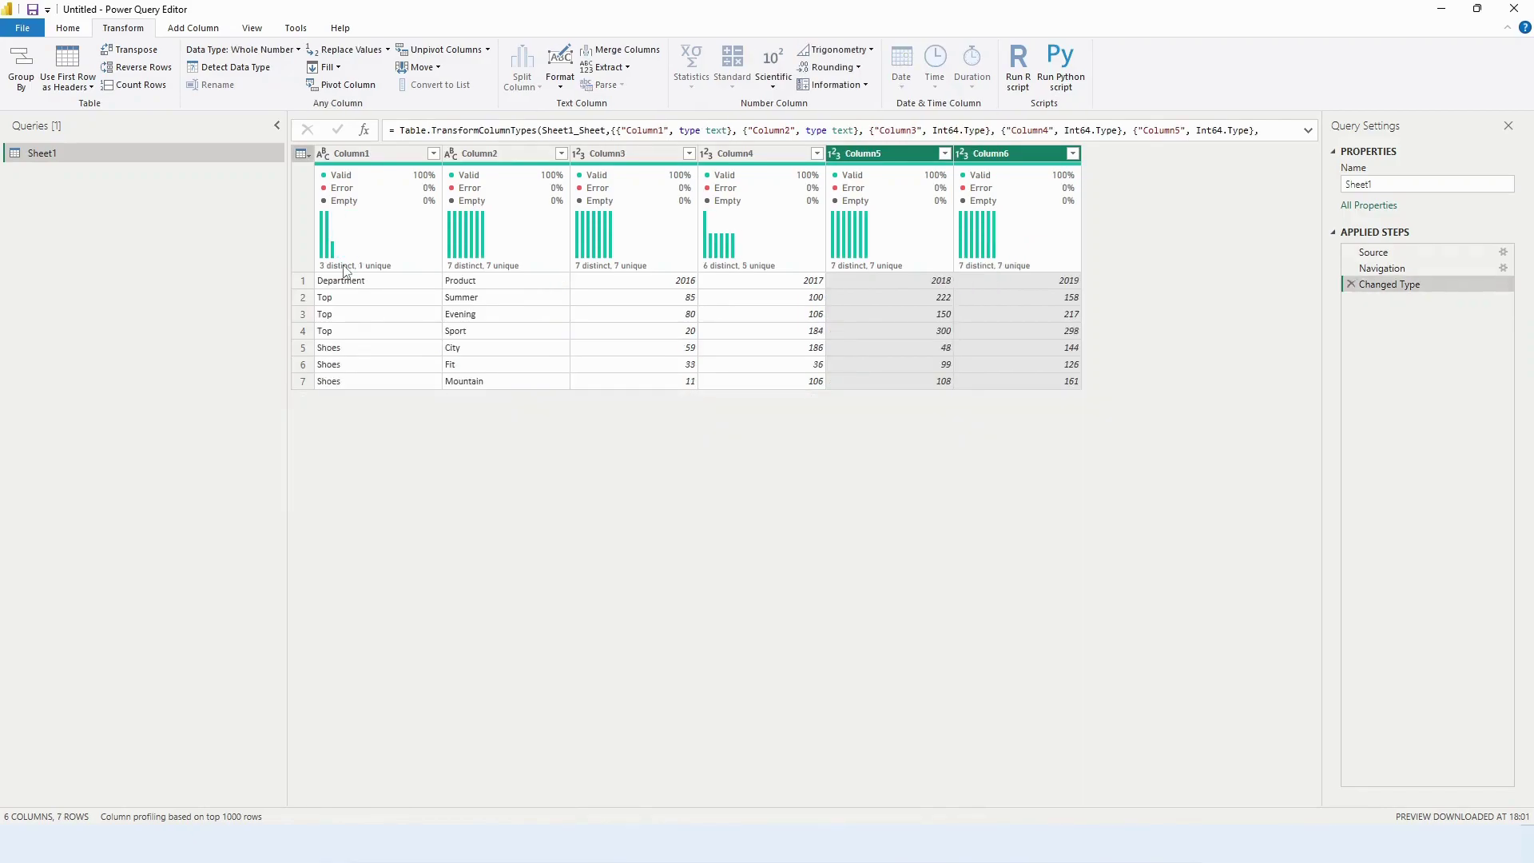
# Step: Recheck the question's actions, try Unpivot Other Columns with Column1 and Column2 selected, and undo it
pyautogui.click(1430, 8)
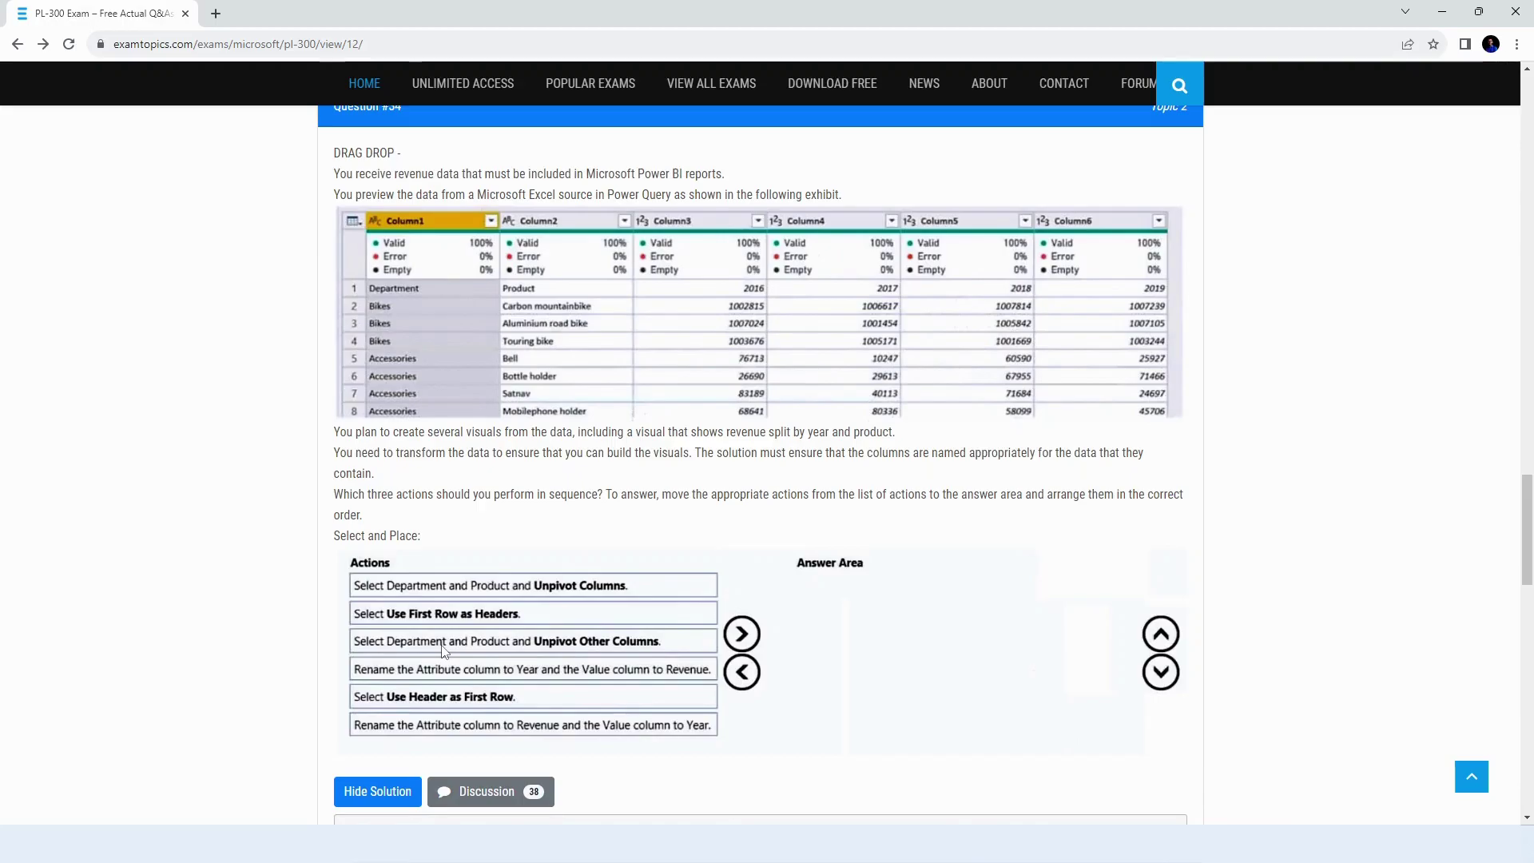
pyautogui.hotkey('alt', 'Tab')
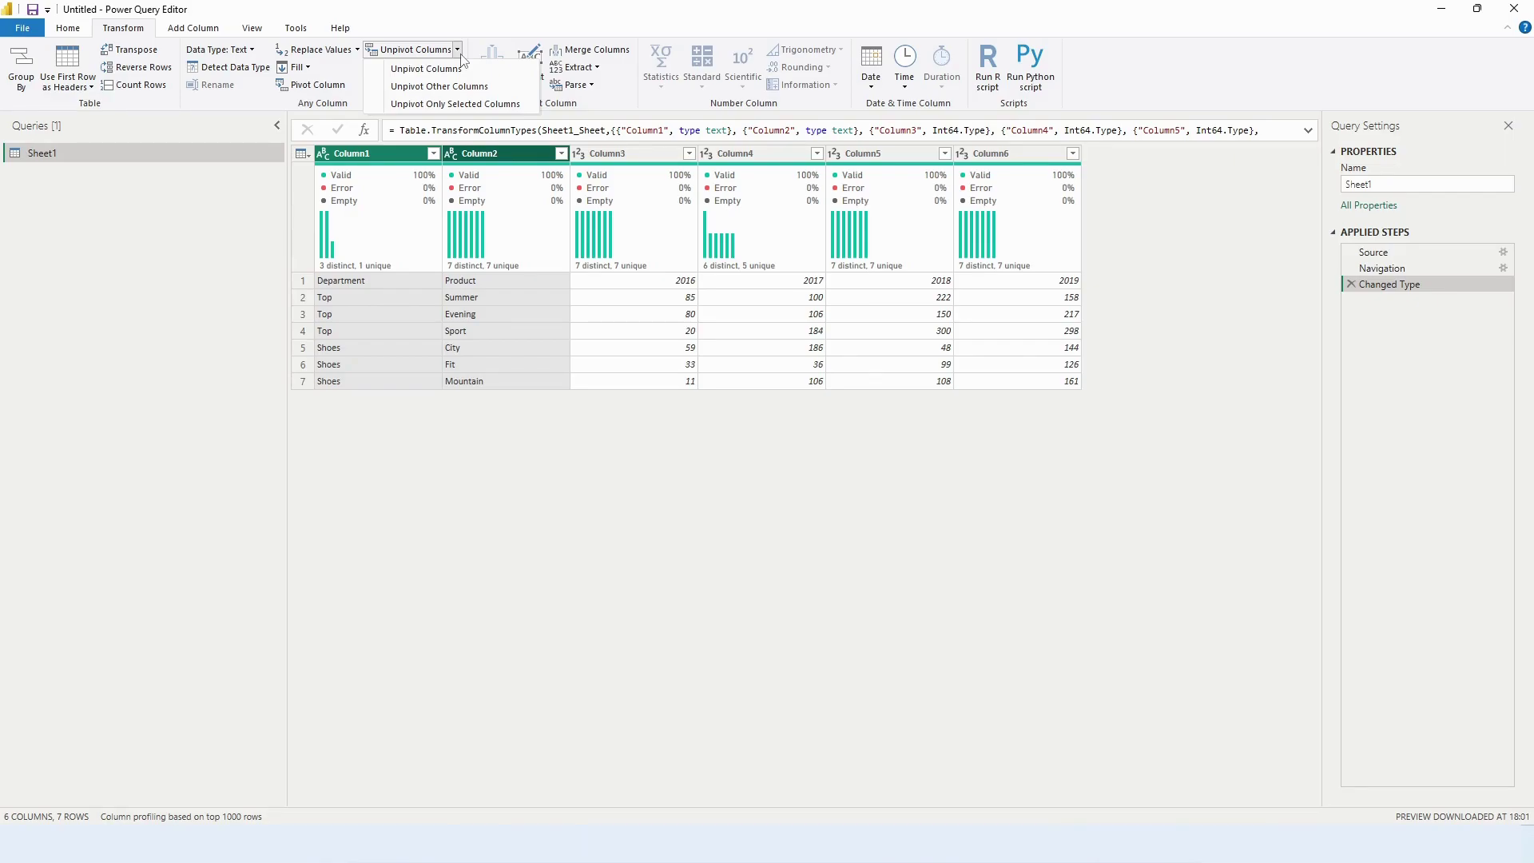
pyautogui.click(444, 86)
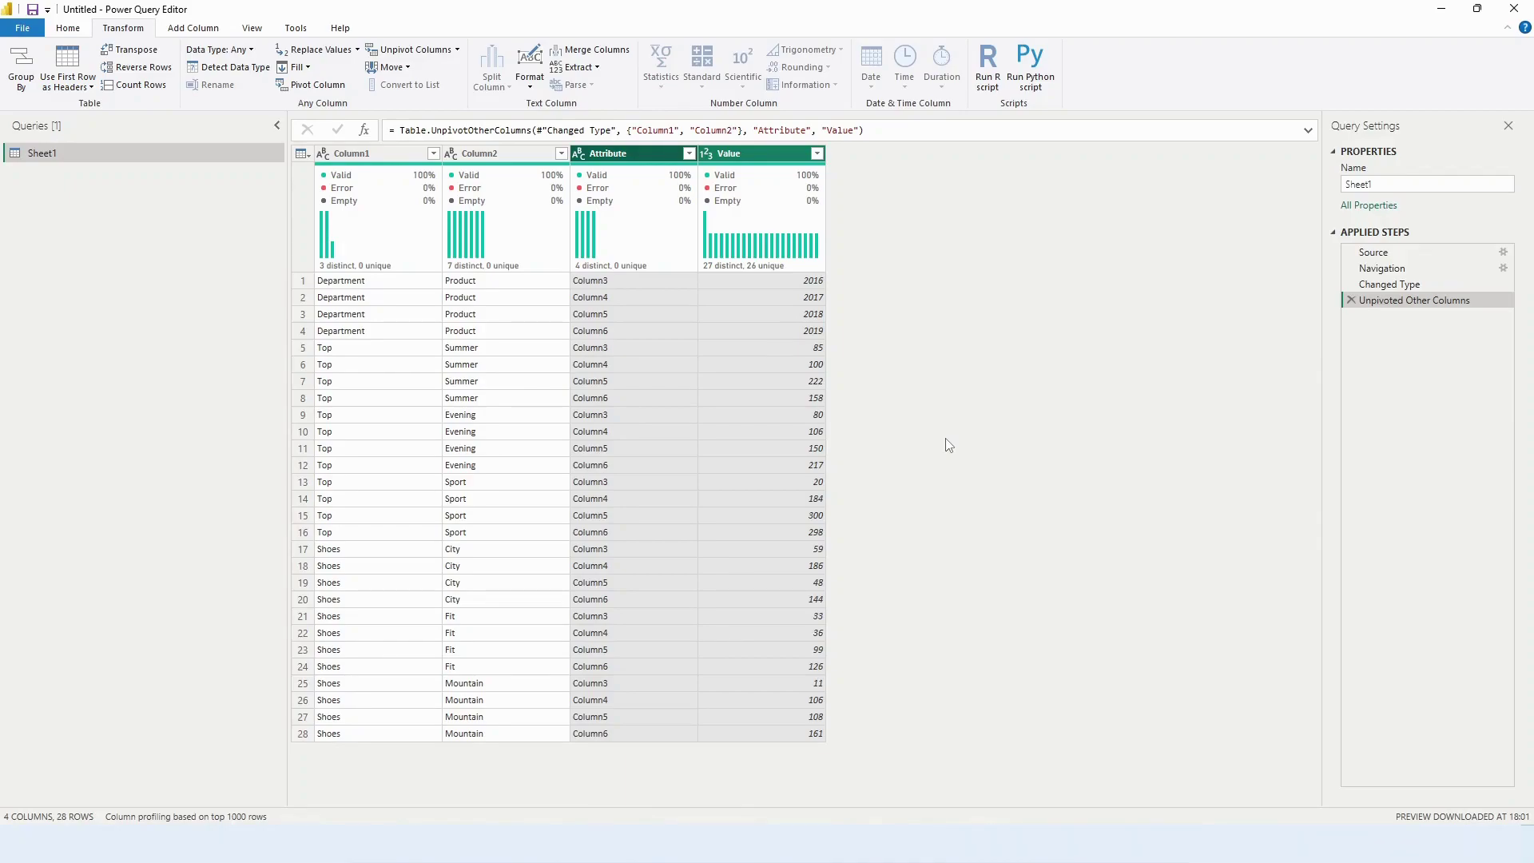
pyautogui.hotkey('ctrl', 'z')
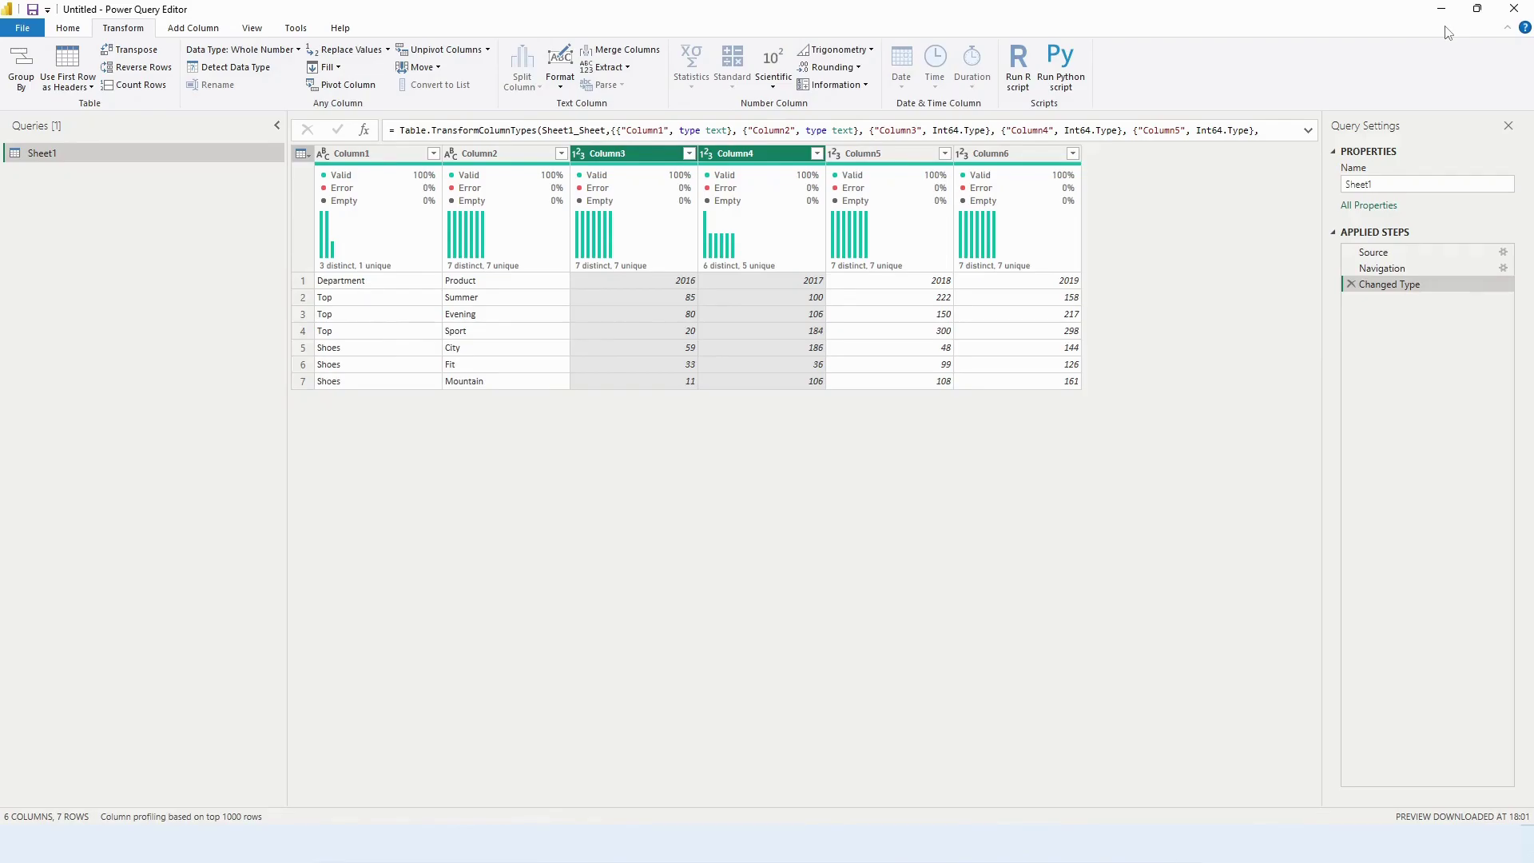
# Step: Review the answer options in the browser again and promote the first row of Sheet1 to headers
pyautogui.click(1441, 9)
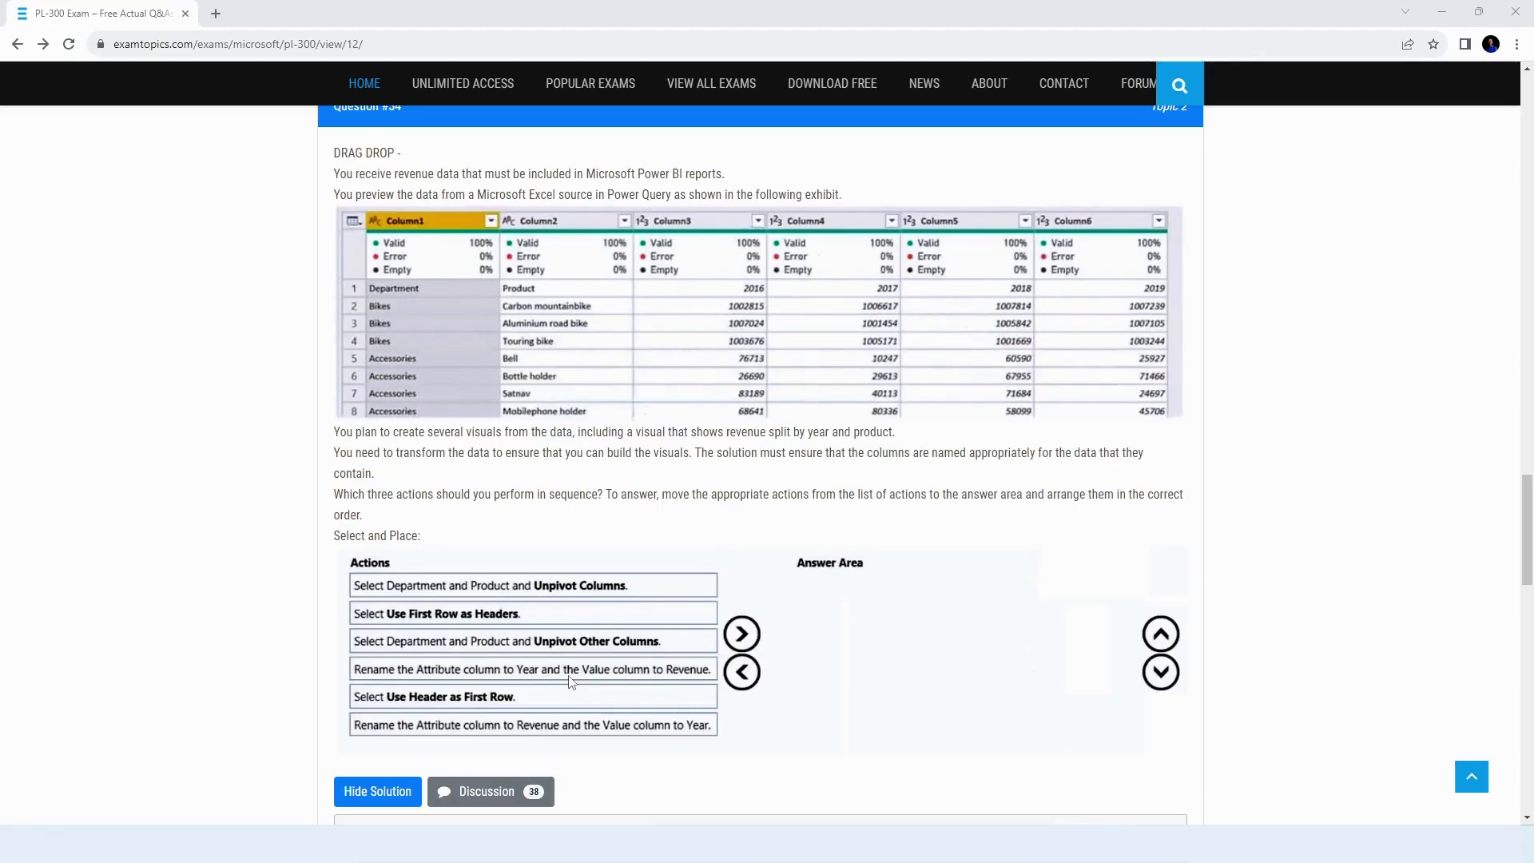
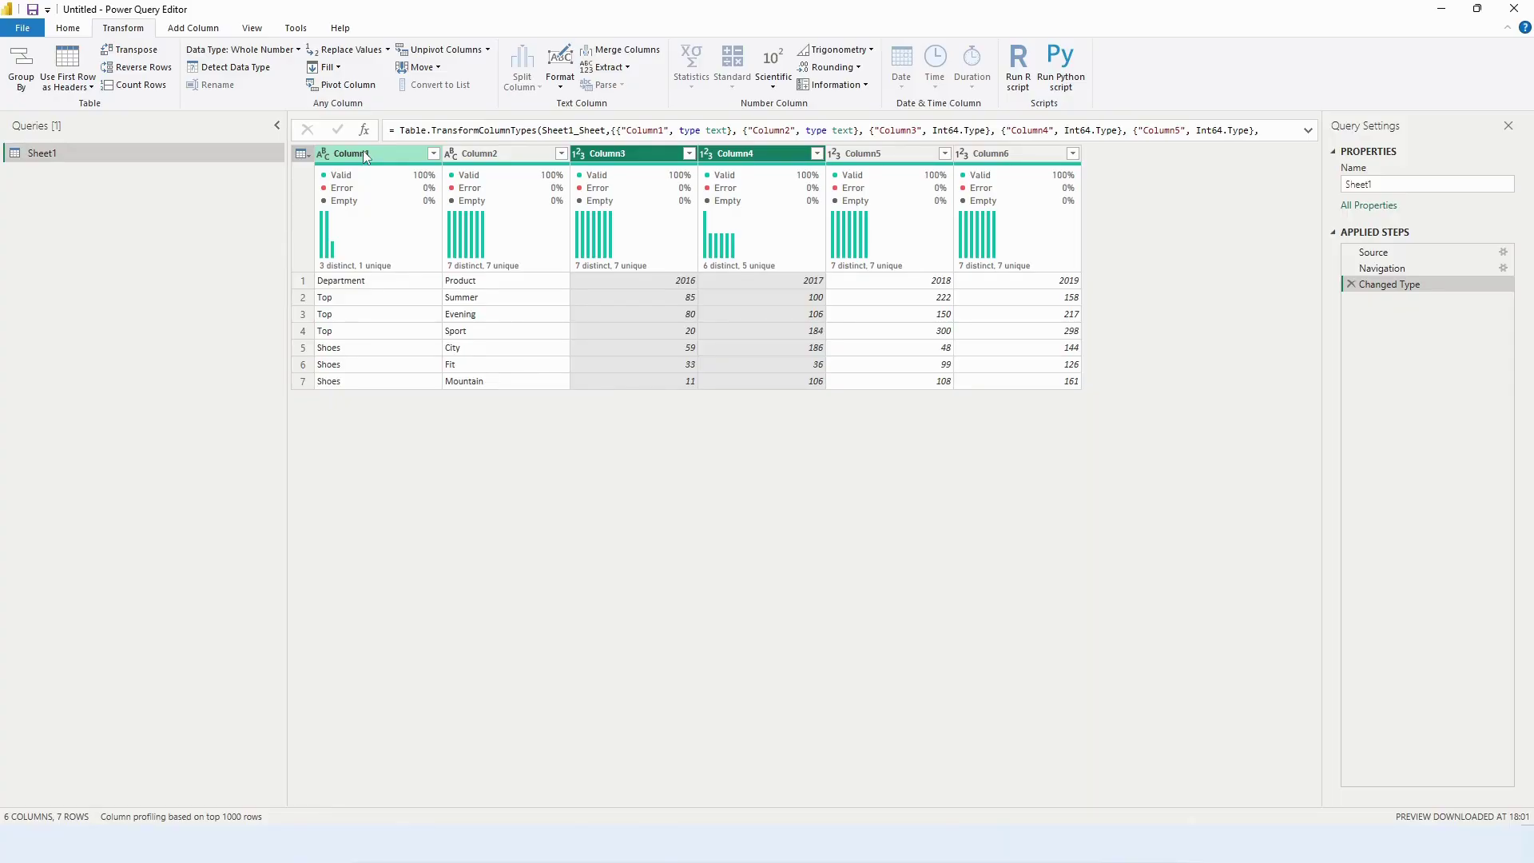
pyautogui.click(363, 152)
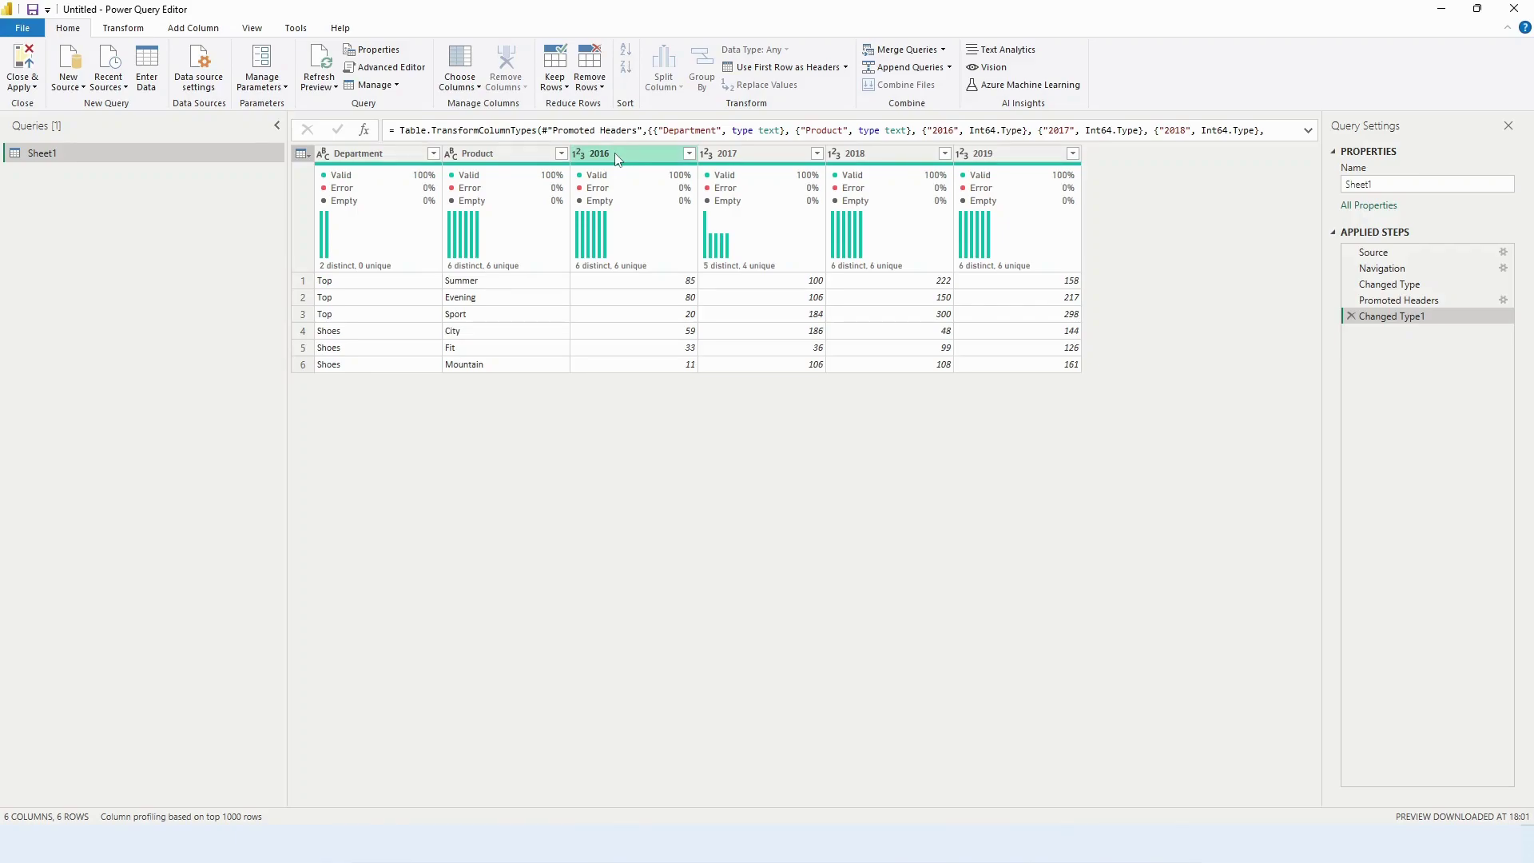
# Step: Try unpivoting the Department and Product columns of the table with promoted headers, and undo the unpivot
pyautogui.click(370, 155)
pyautogui.keyDown('shift'); pyautogui.click(495, 153); pyautogui.keyUp('shift')
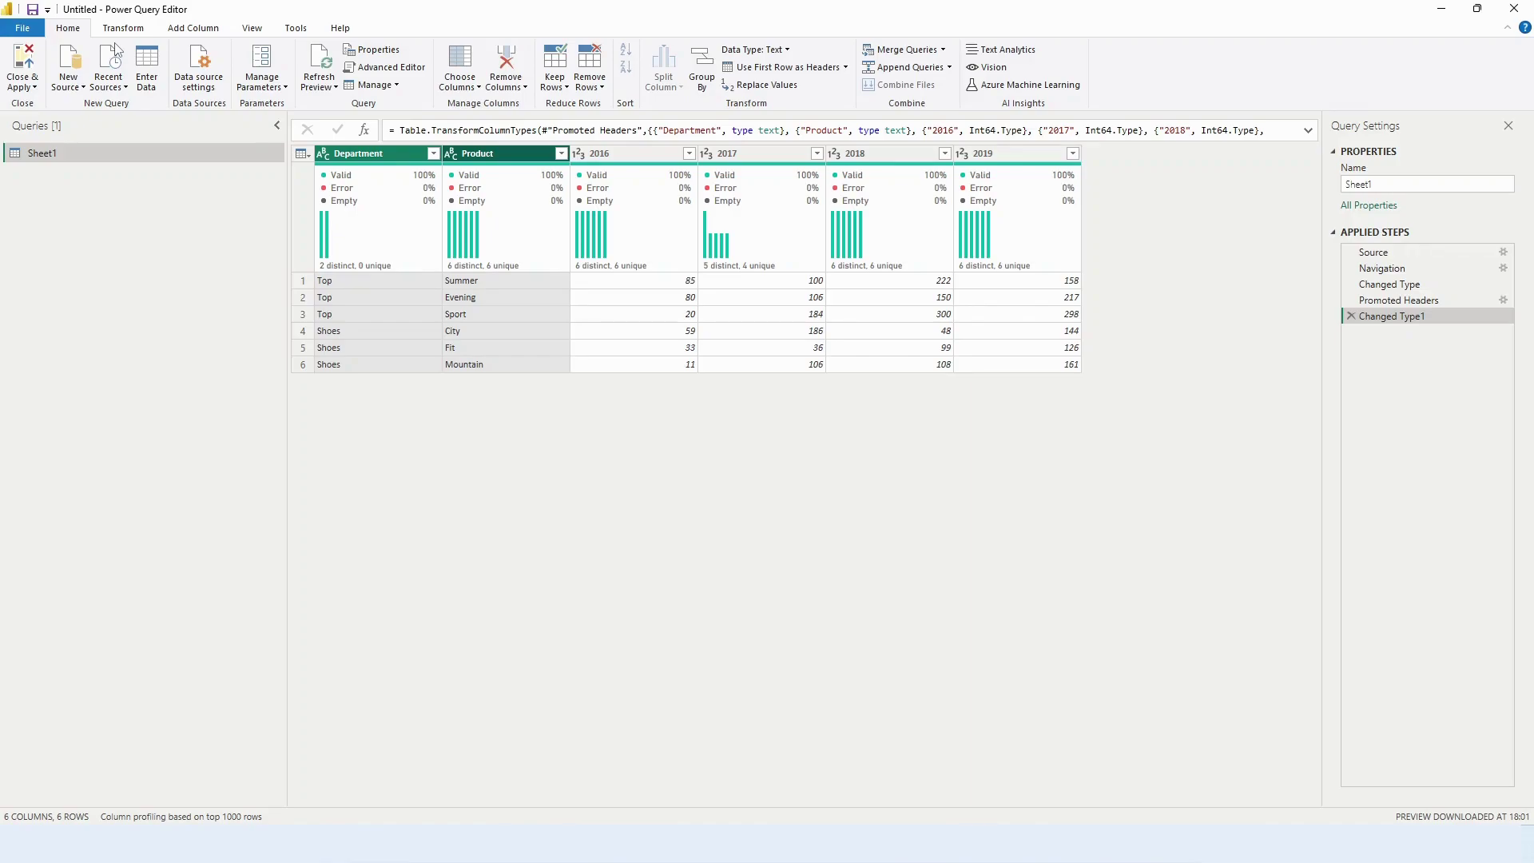
pyautogui.click(123, 28)
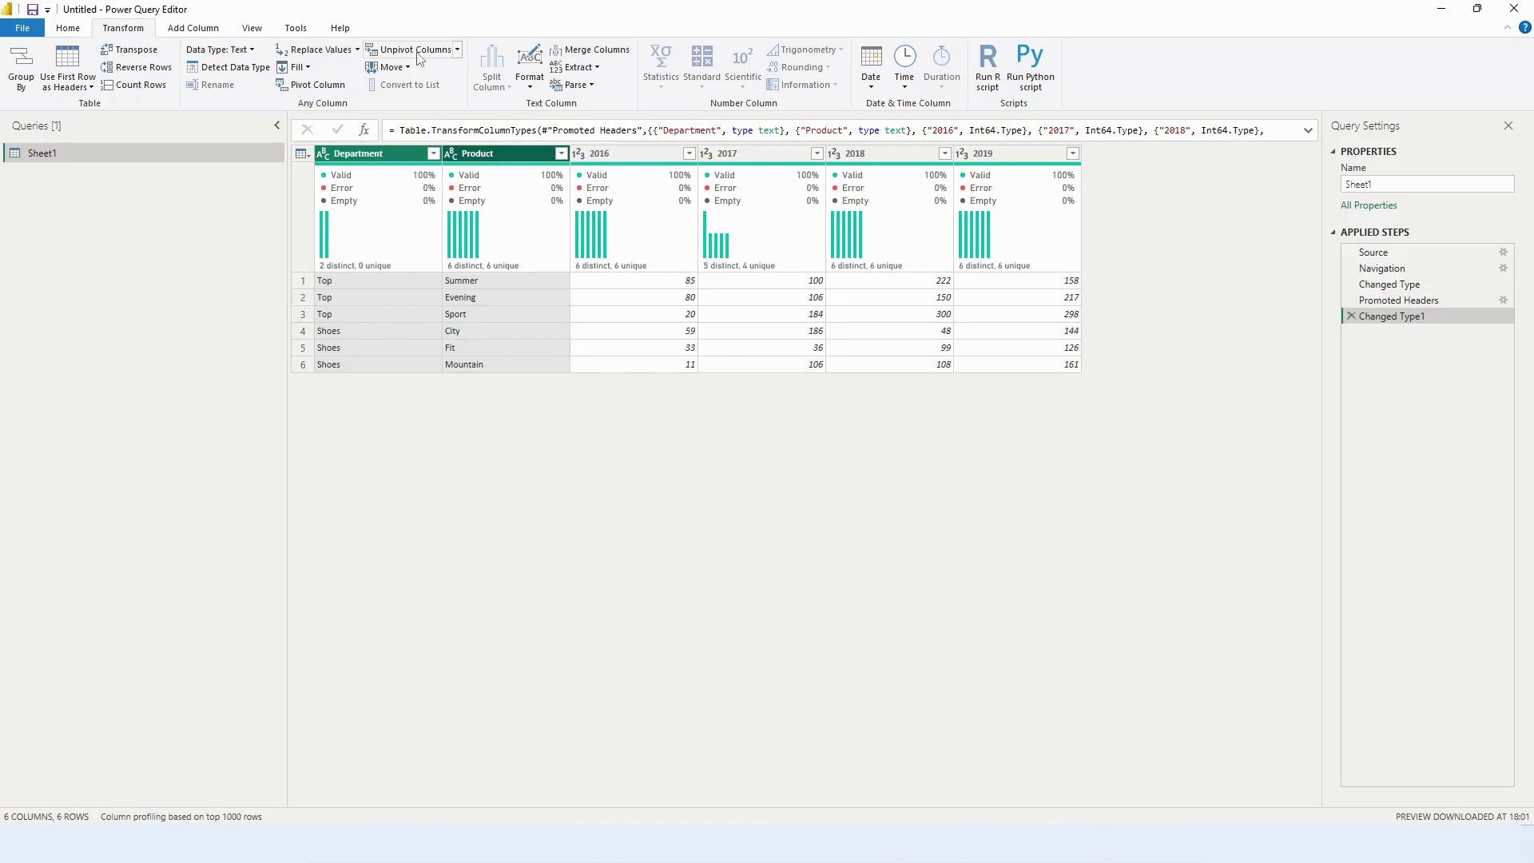
pyautogui.click(417, 52)
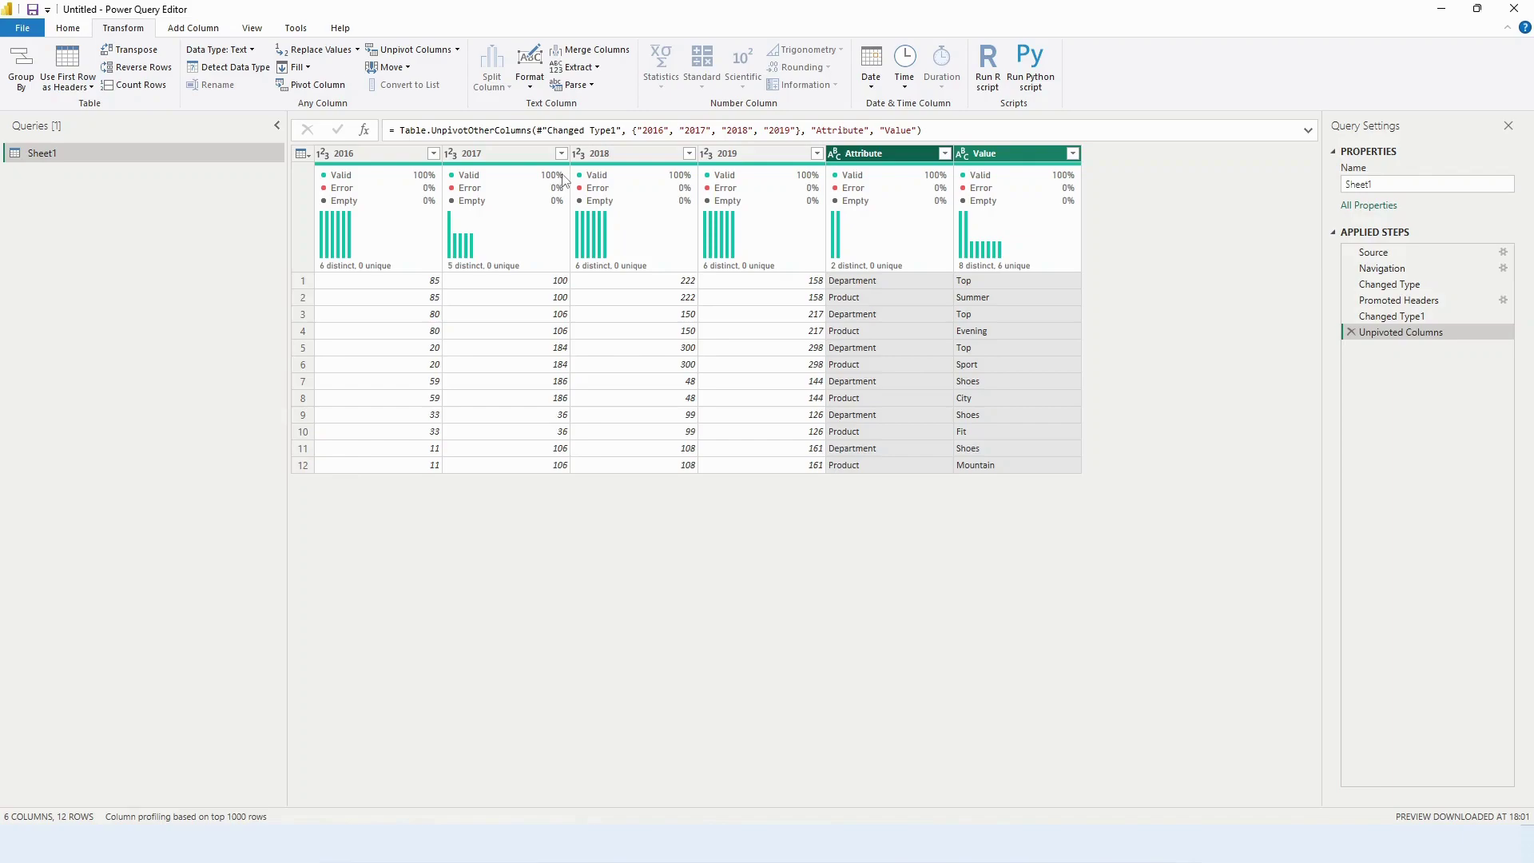
pyautogui.hotkey('ctrl', 'z')
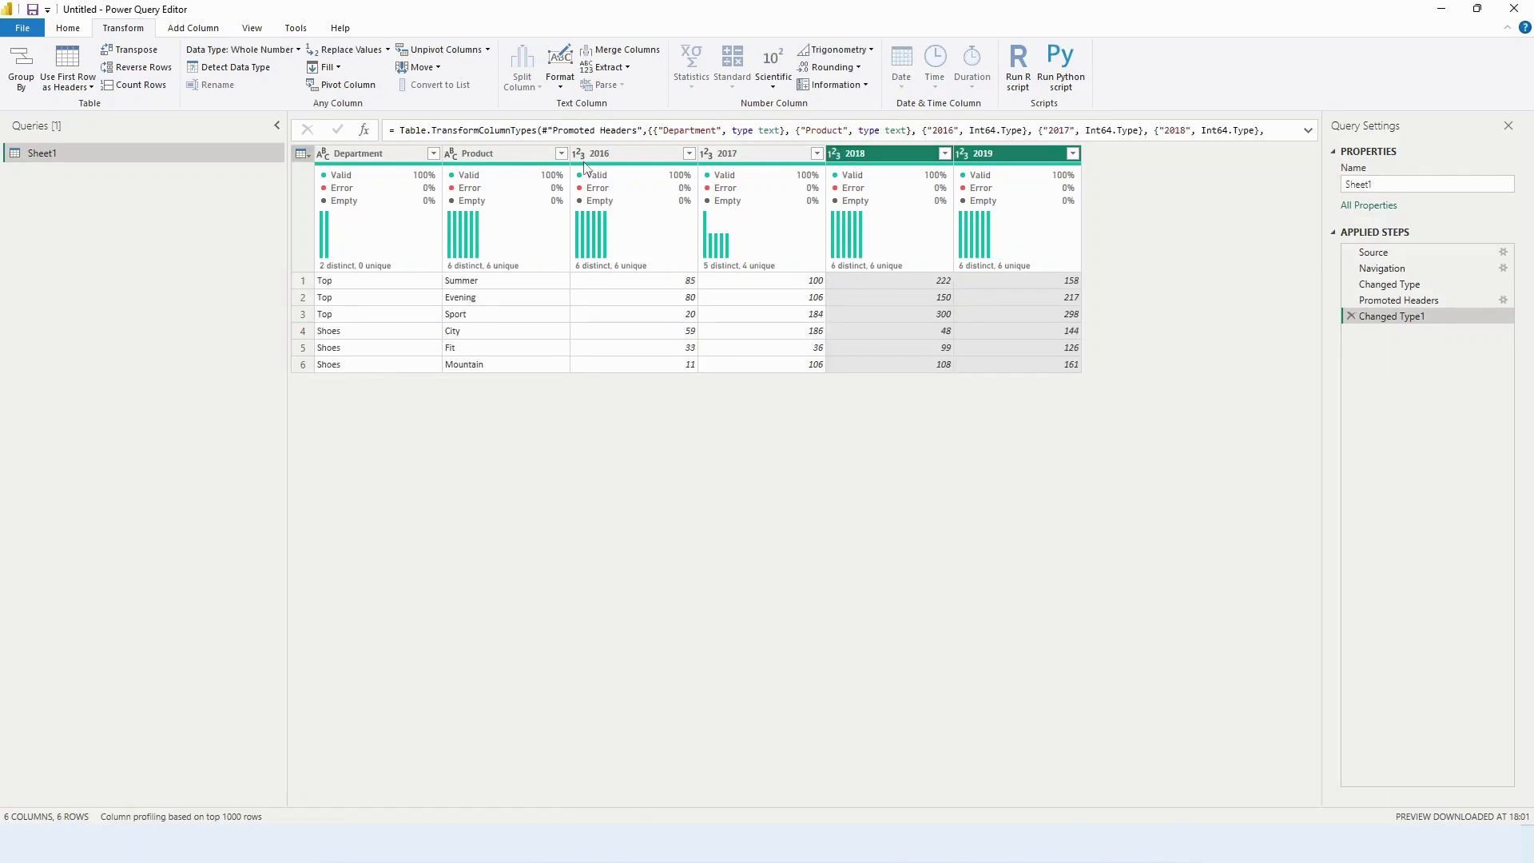
# Step: Unpivot all columns other than Department and Product, and rename the Attribute column to Year and the Value column to Revenue
pyautogui.click(368, 153)
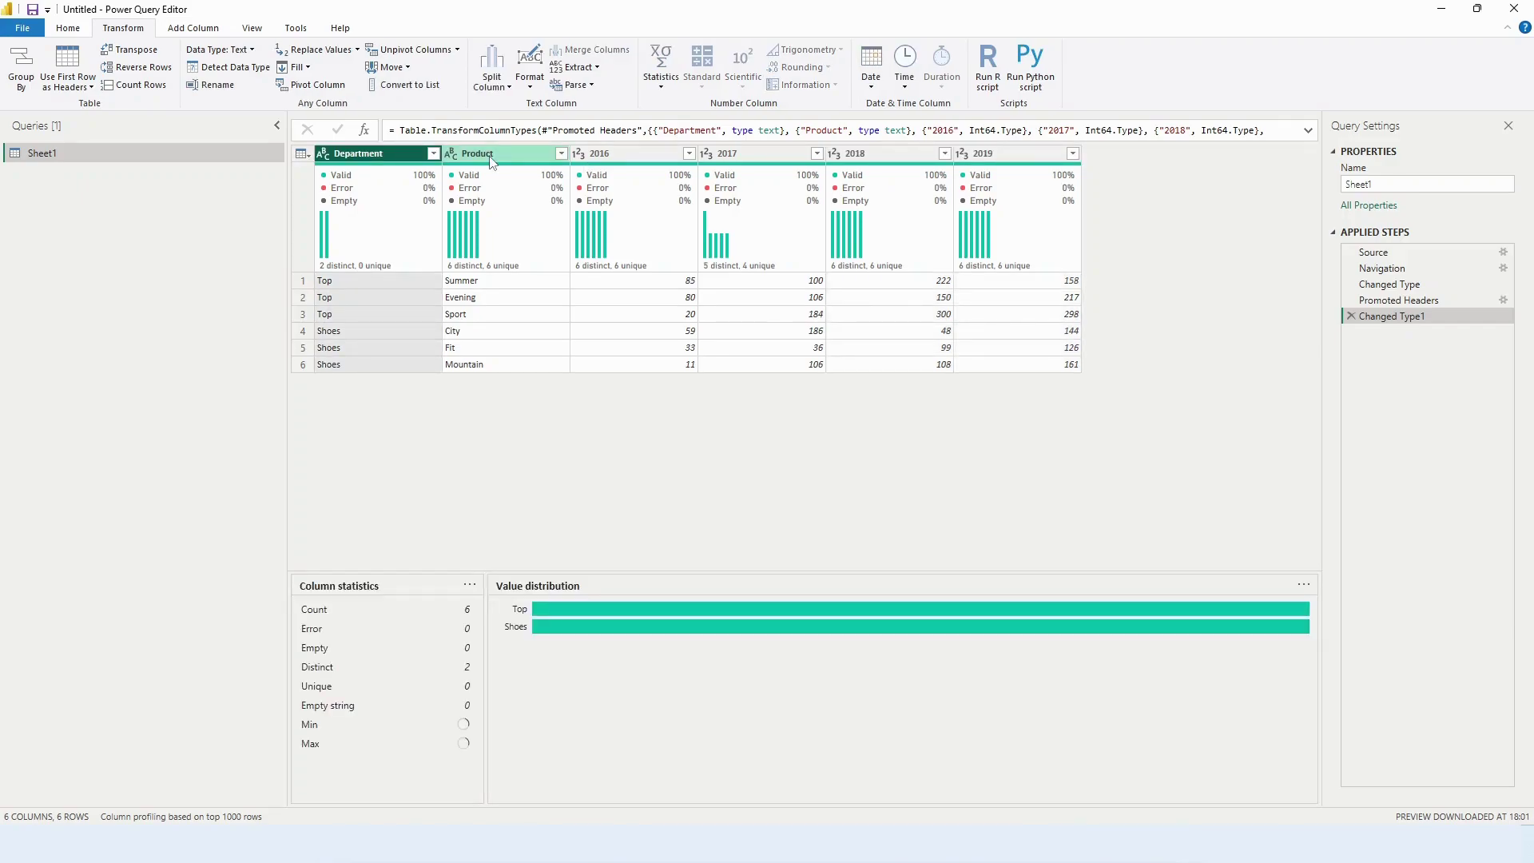
pyautogui.keyDown('ctrl'); pyautogui.click(492, 157); pyautogui.keyUp('ctrl')
pyautogui.click(457, 50)
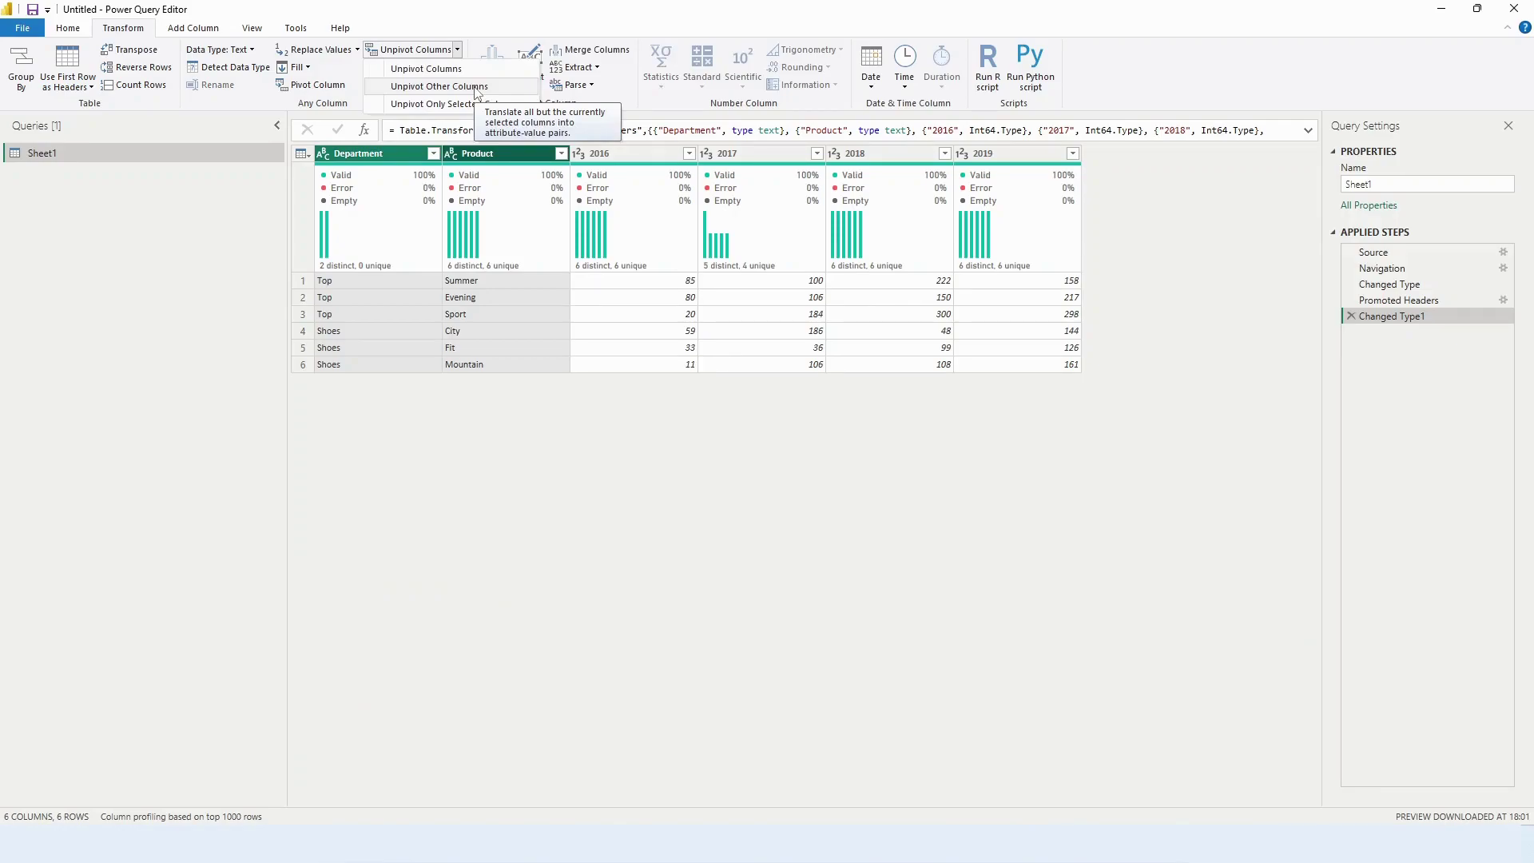
pyautogui.click(477, 87)
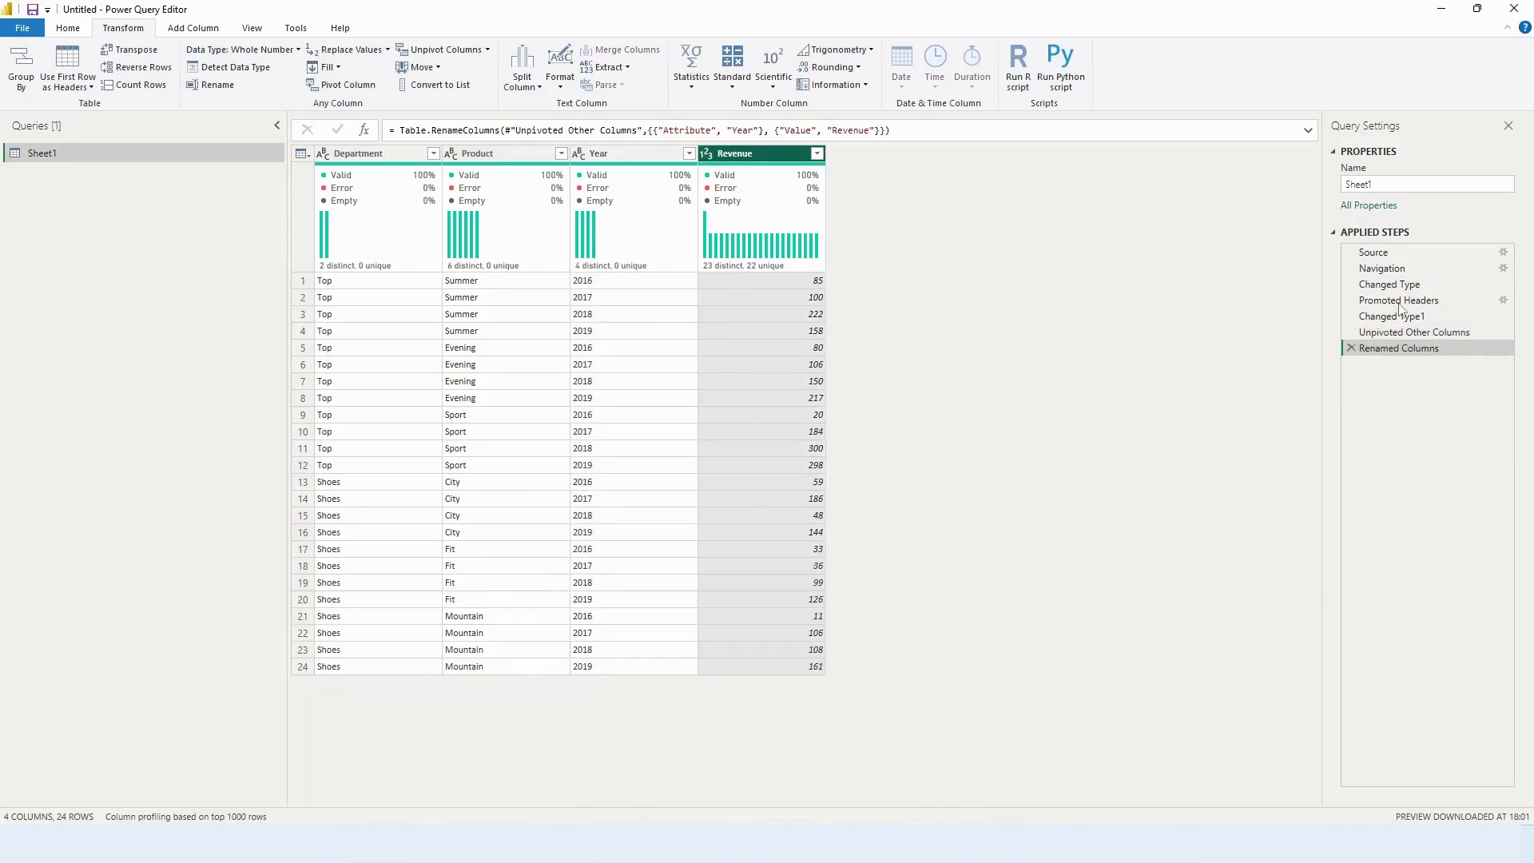
pyautogui.click(68, 28)
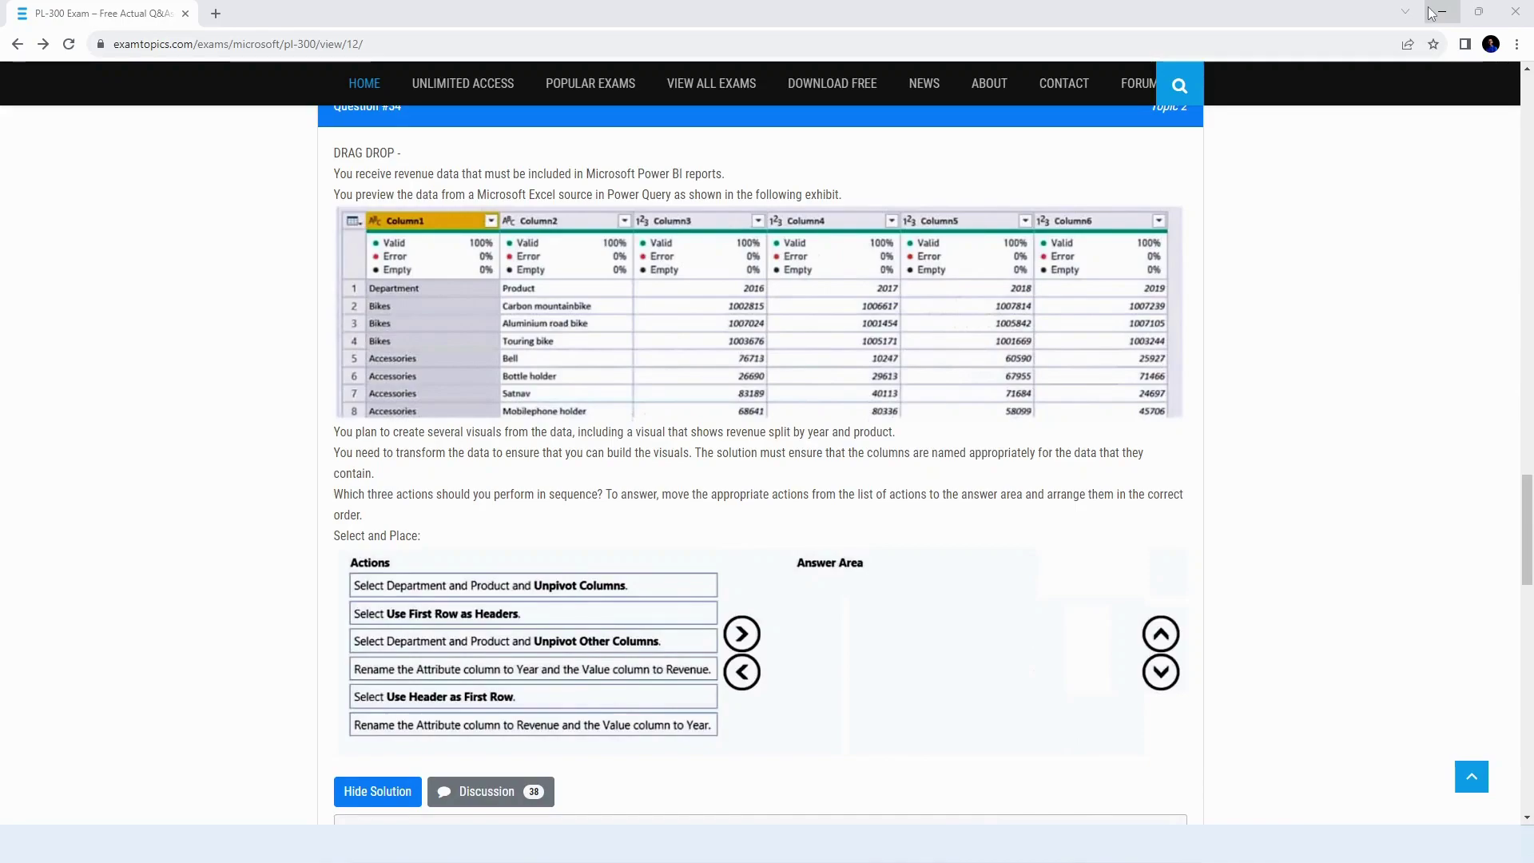
# Step: In the browser, examine the question's published correct answer and the action sequence proposed in the highly voted discussion comments
pyautogui.scroll(-5, 1035, 502)
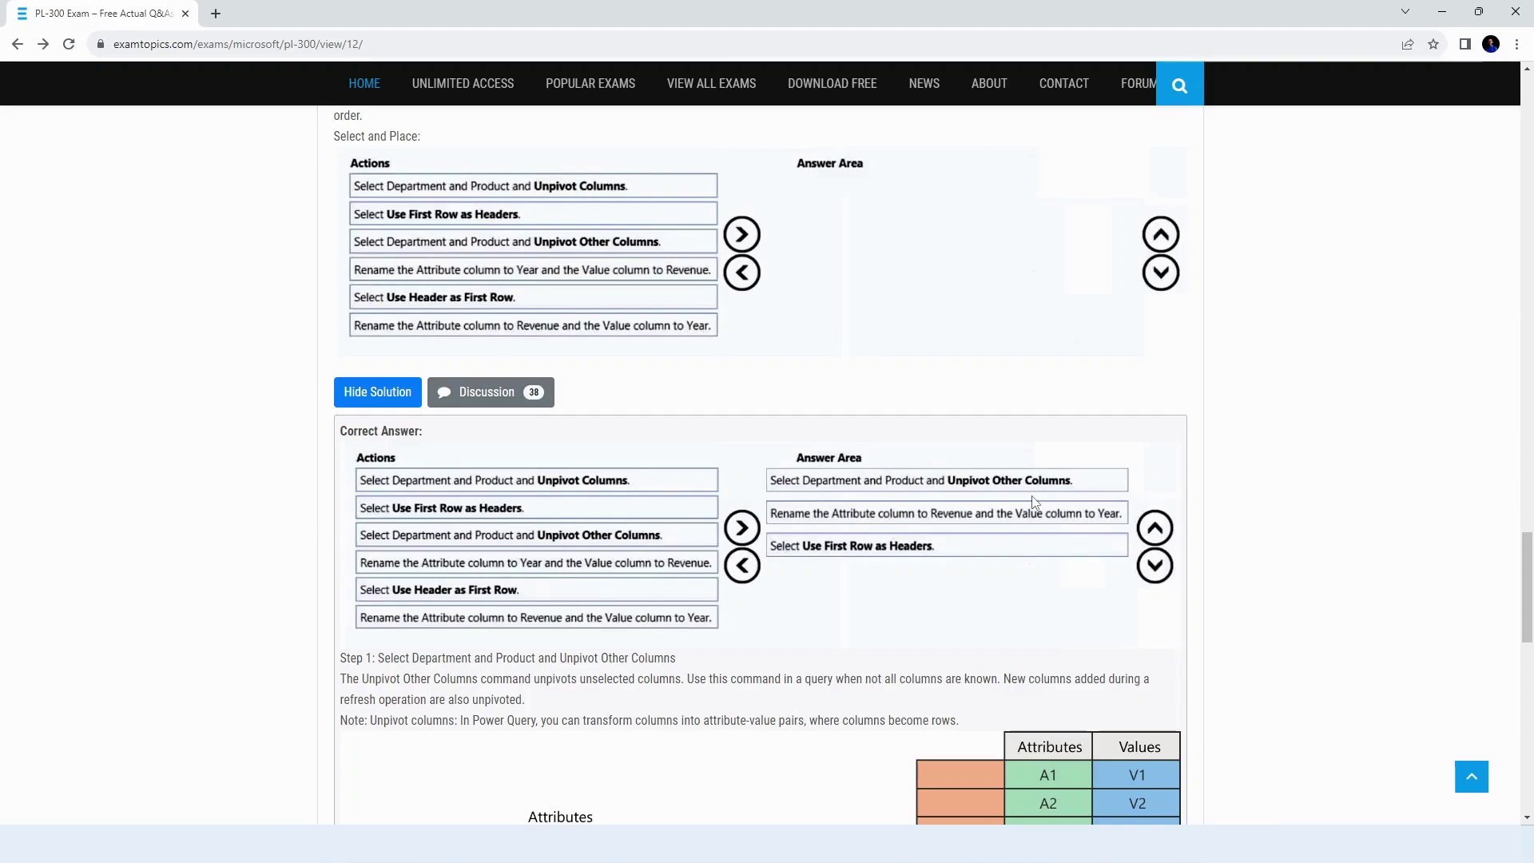
pyautogui.scroll(-3, 1032, 502)
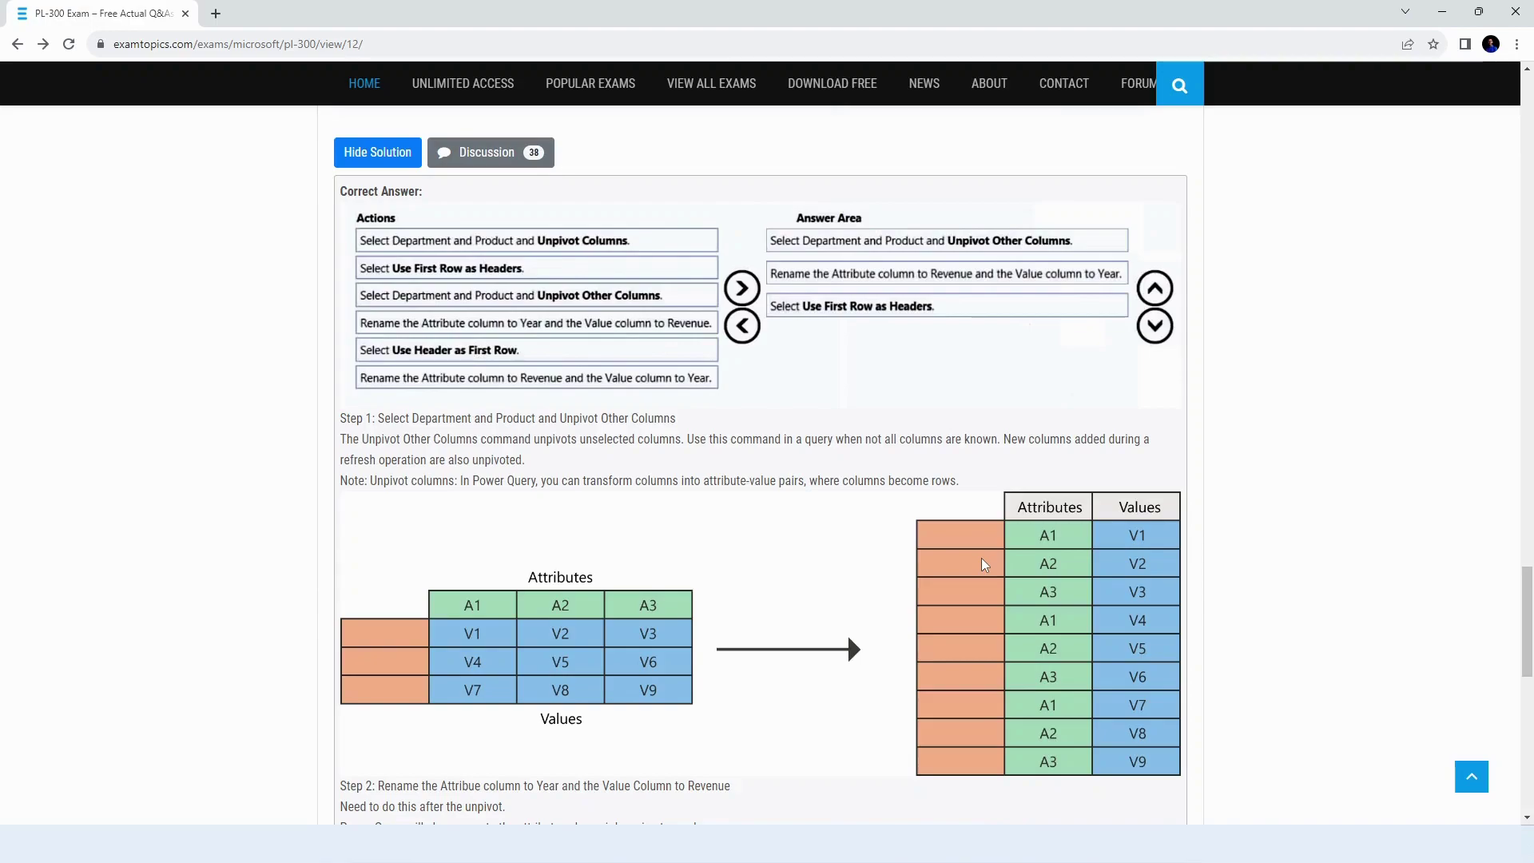
pyautogui.click(490, 152)
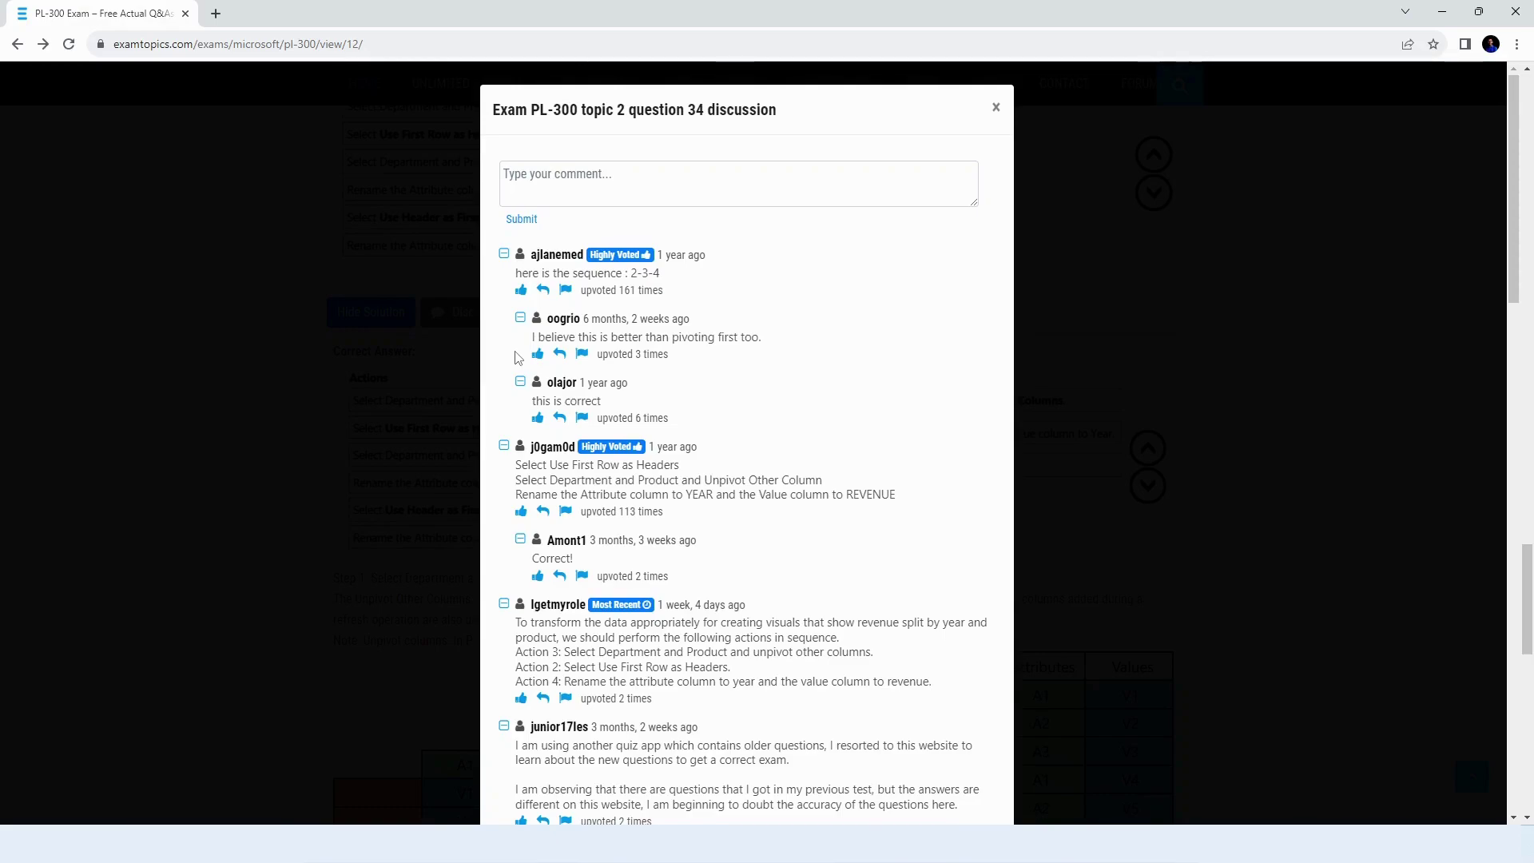
pyautogui.moveTo(591, 290); pyautogui.dragTo(681, 301)
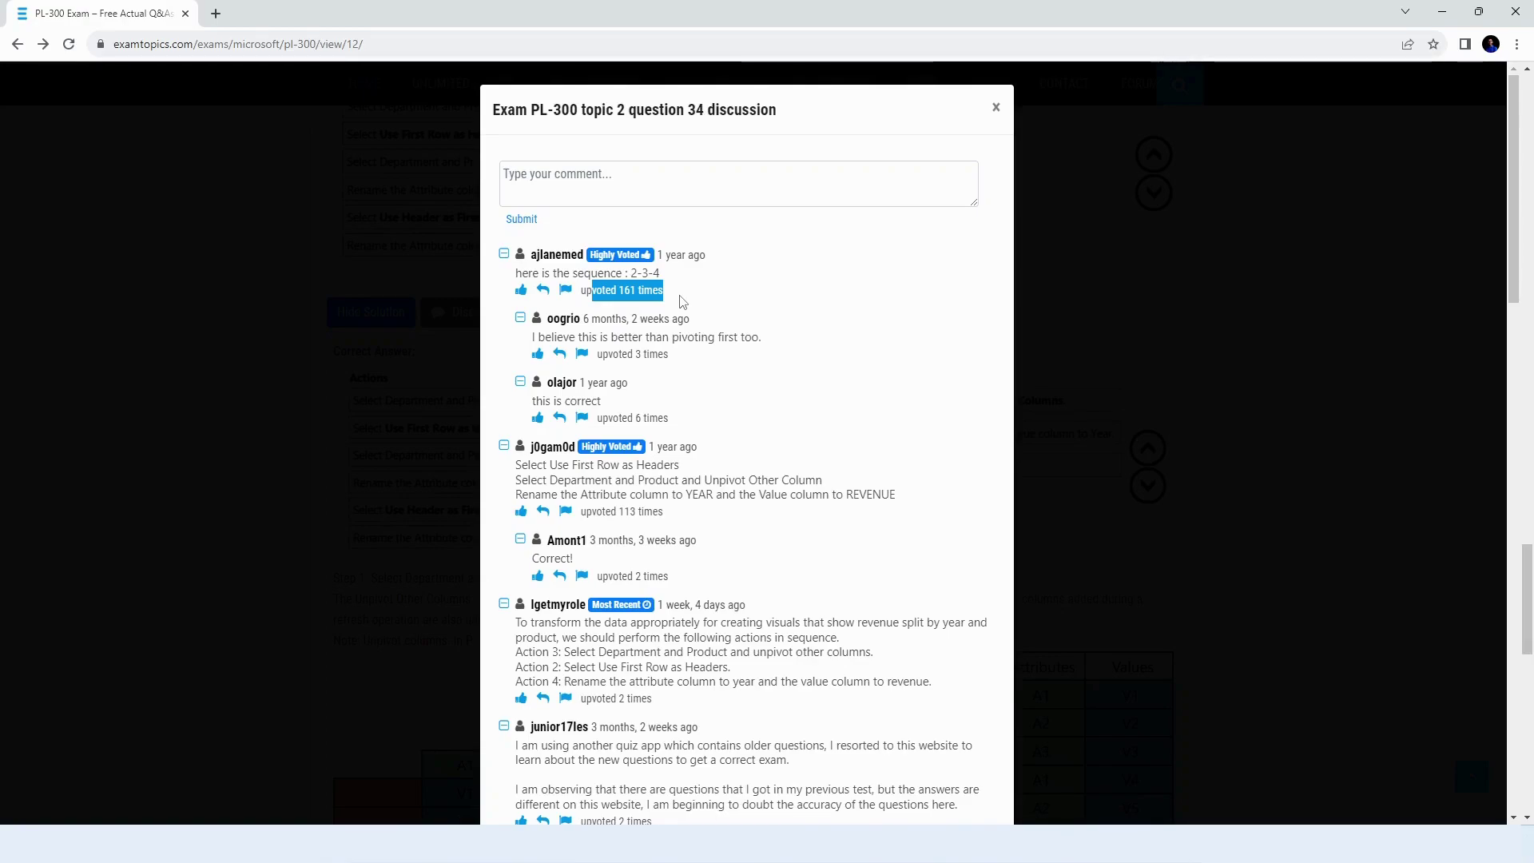
pyautogui.click(421, 297)
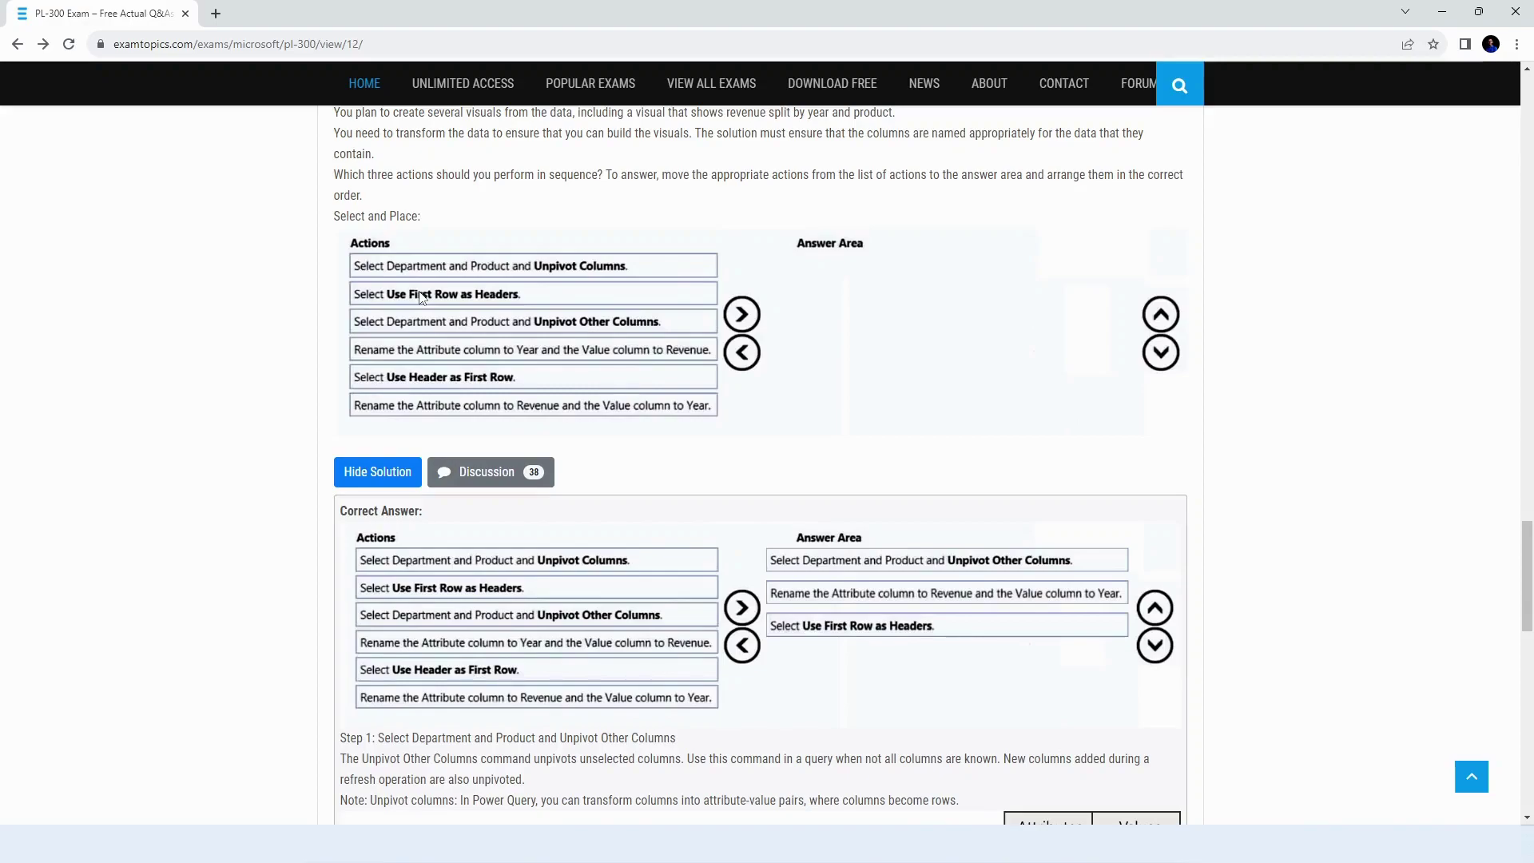
pyautogui.click(490, 471)
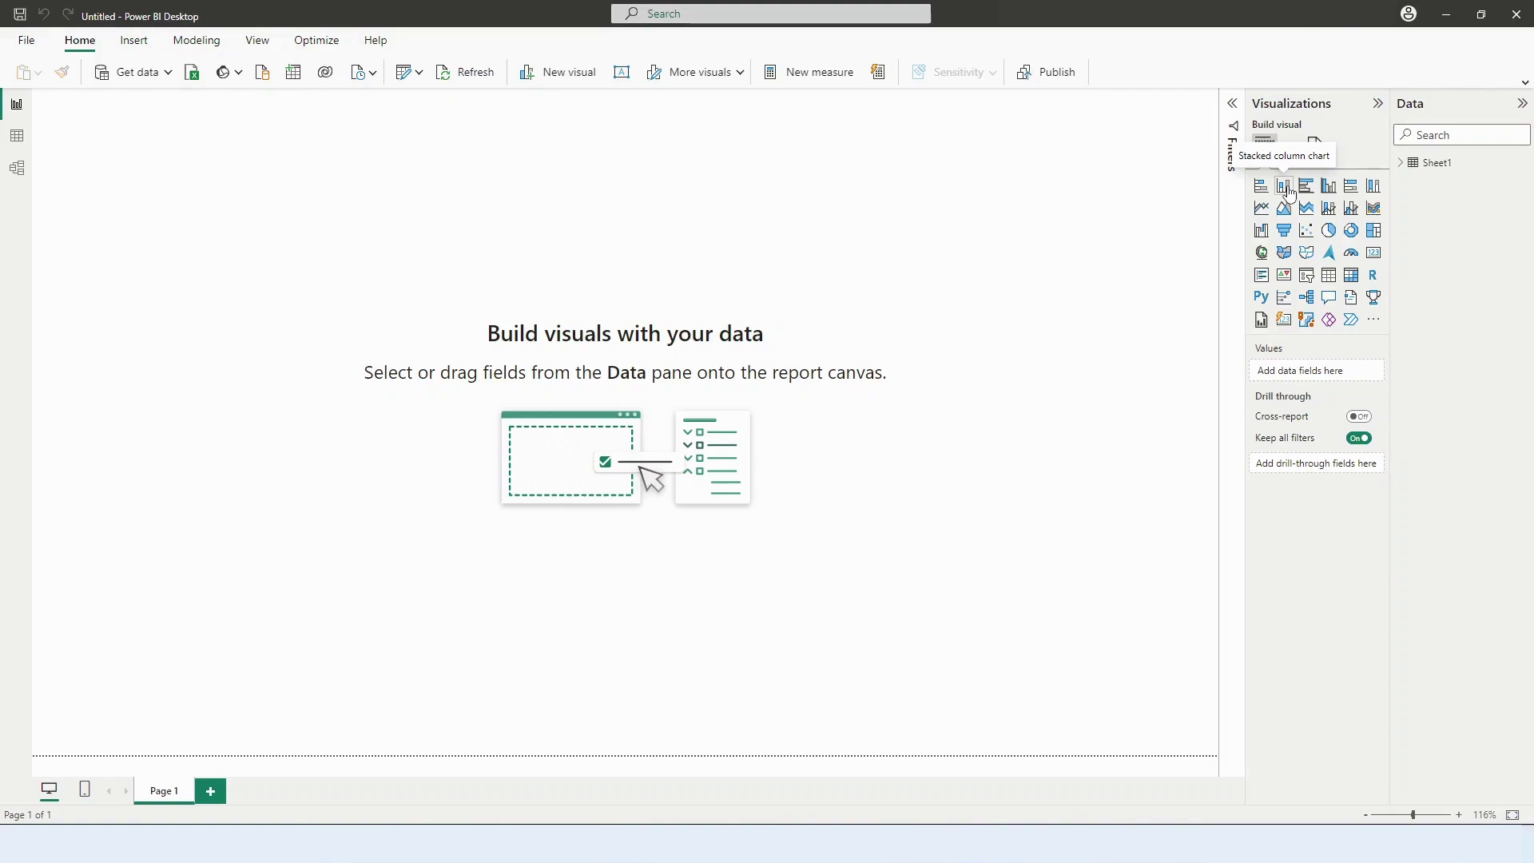
# Step: In Power BI Desktop, build a clustered column chart of Revenue by Year and add a Department slicer filtered to Top
pyautogui.click(1330, 186)
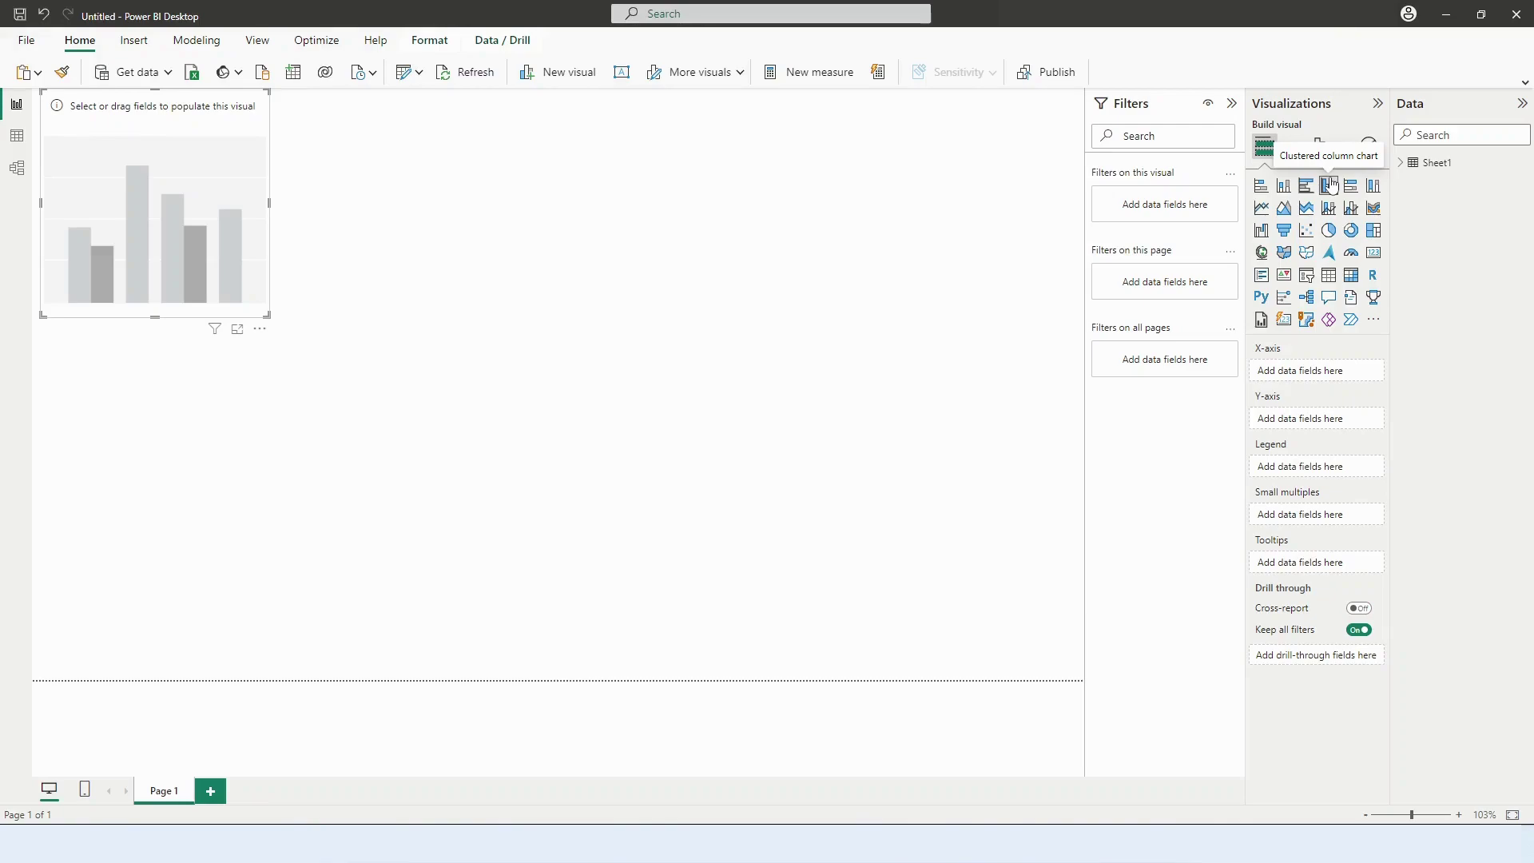
pyautogui.click(1470, 242)
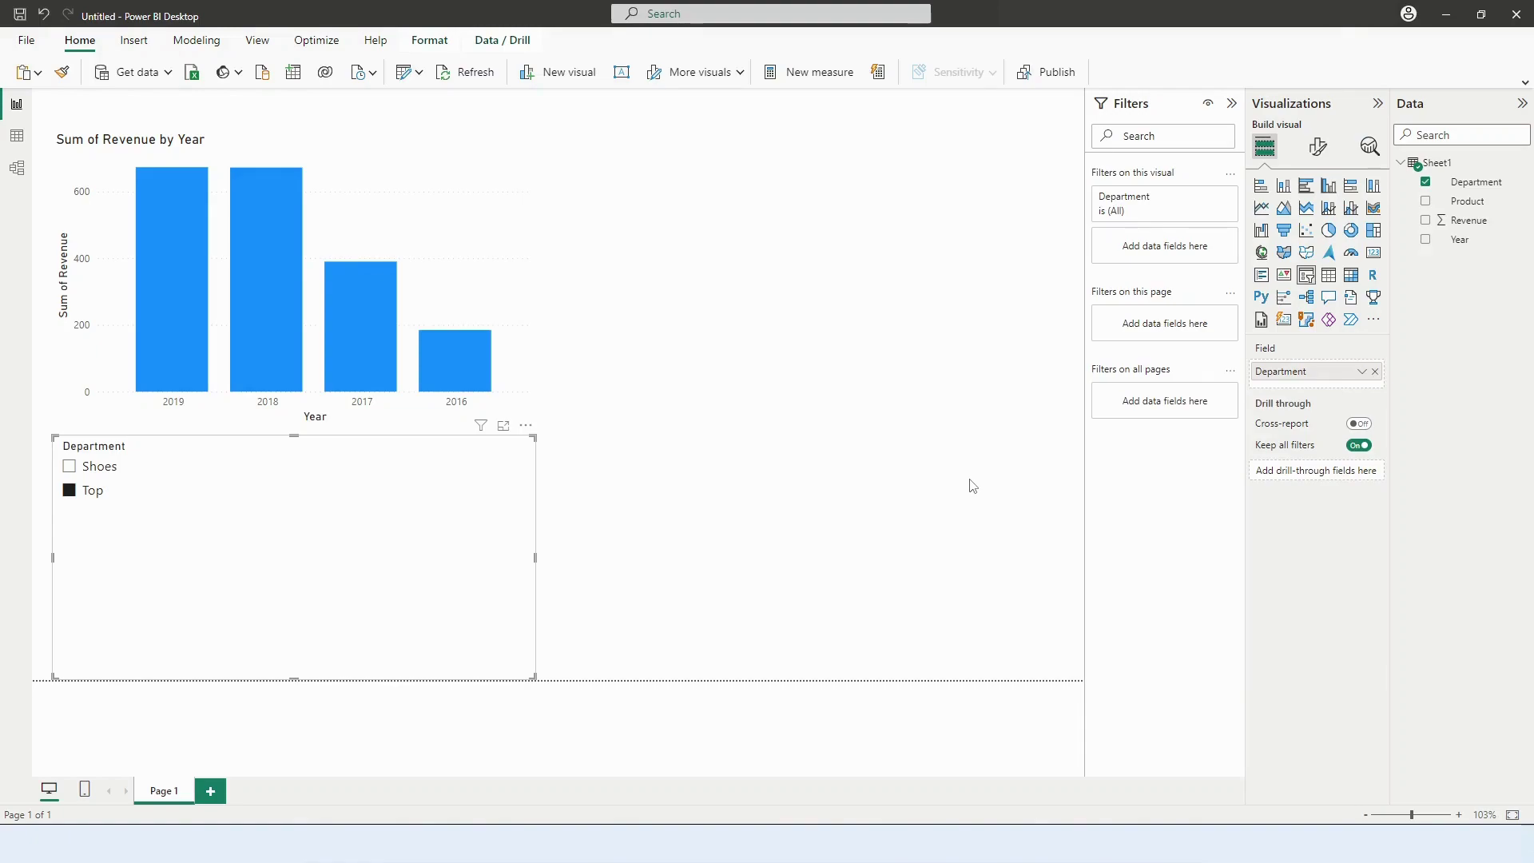
pyautogui.click(859, 423)
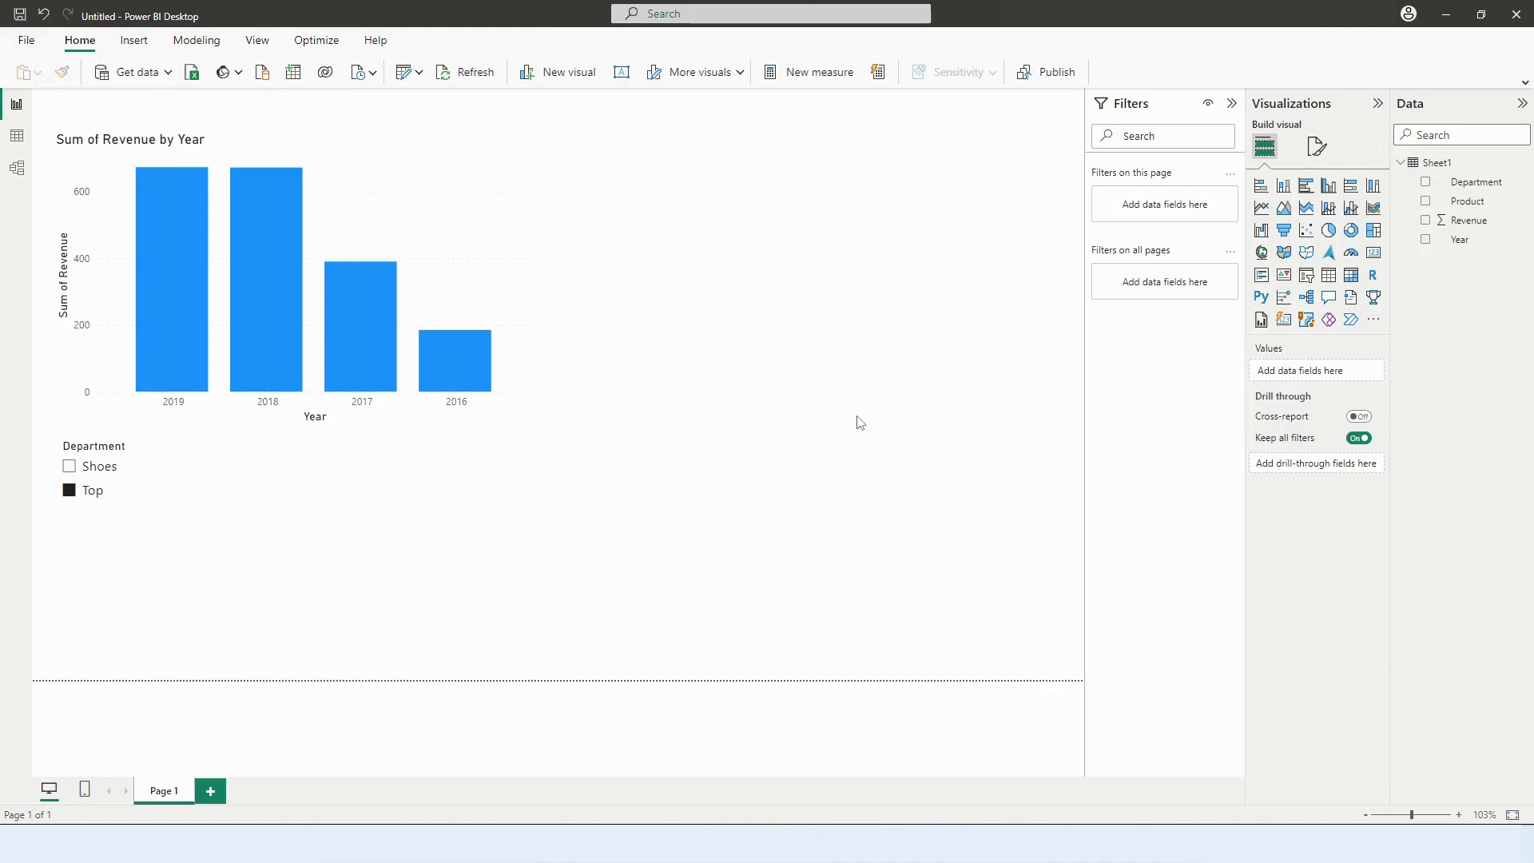